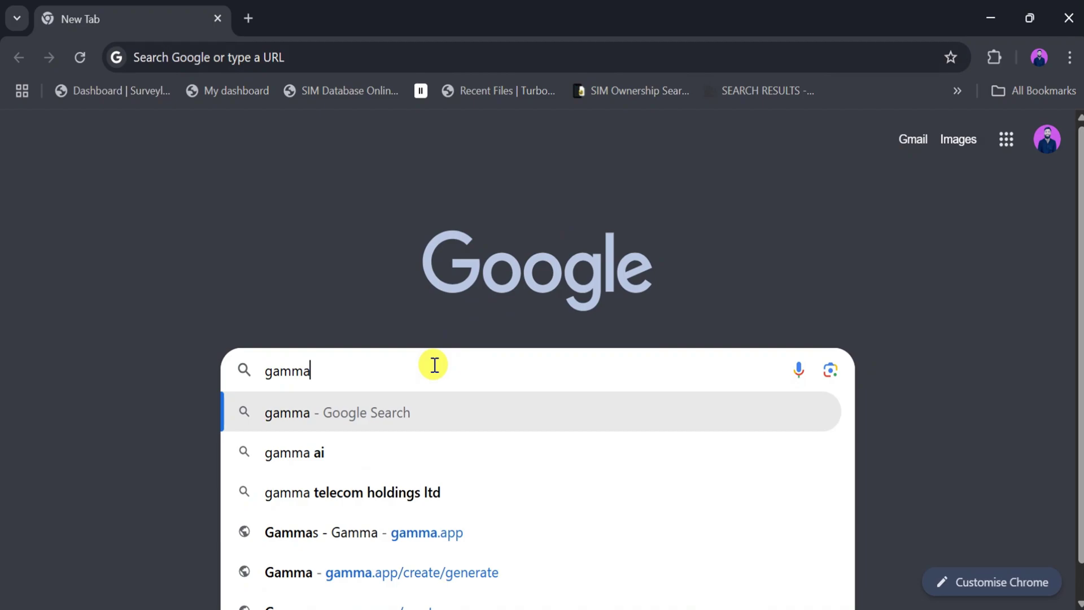
# Step: Search Google for 'gamma ai'
pyautogui.write('ai')
pyautogui.press('Return')
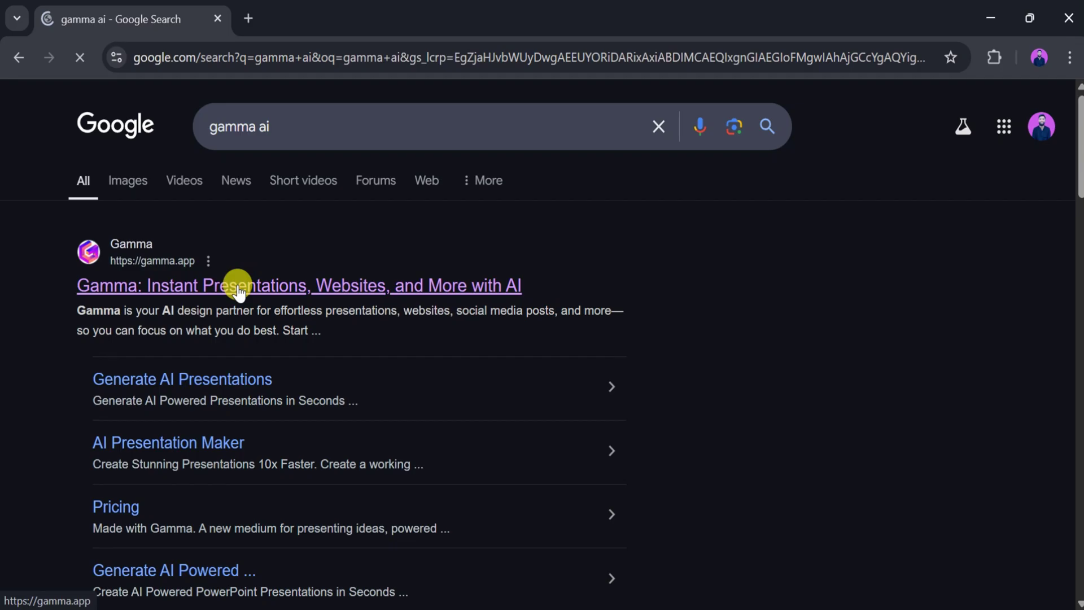
# Step: Open gamma.app from the results, glance at the Import options, then start Create new (AI)
pyautogui.click(237, 286)
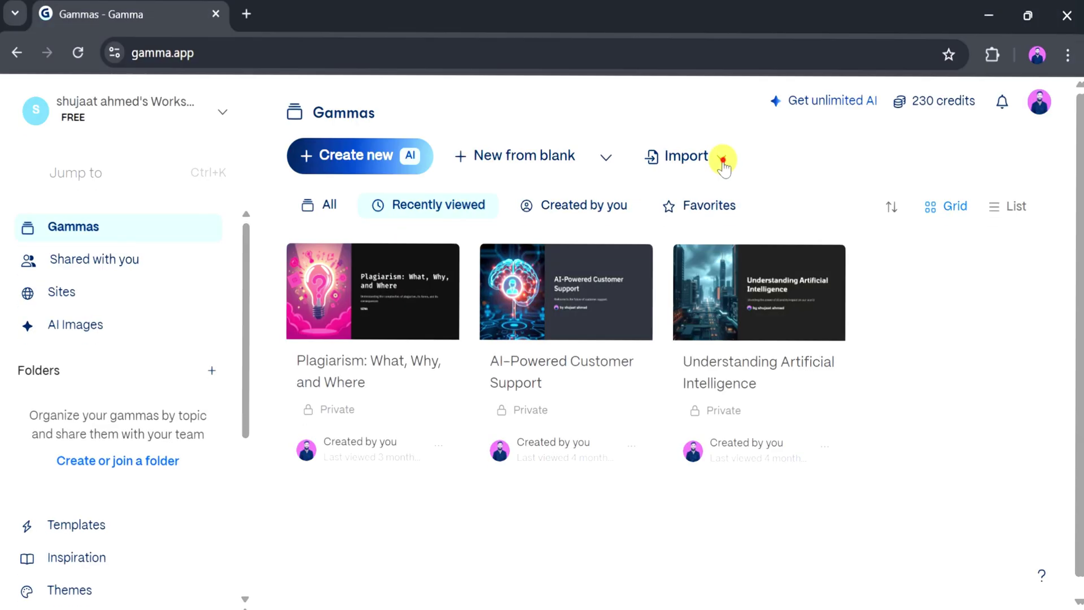
pyautogui.click(724, 162)
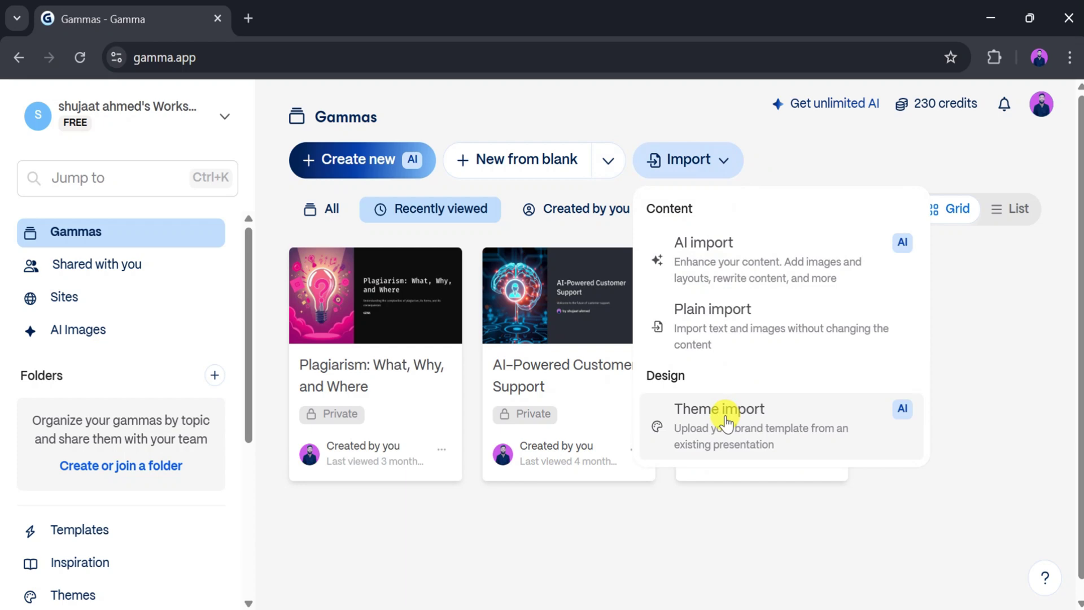
pyautogui.click(720, 510)
pyautogui.click(386, 163)
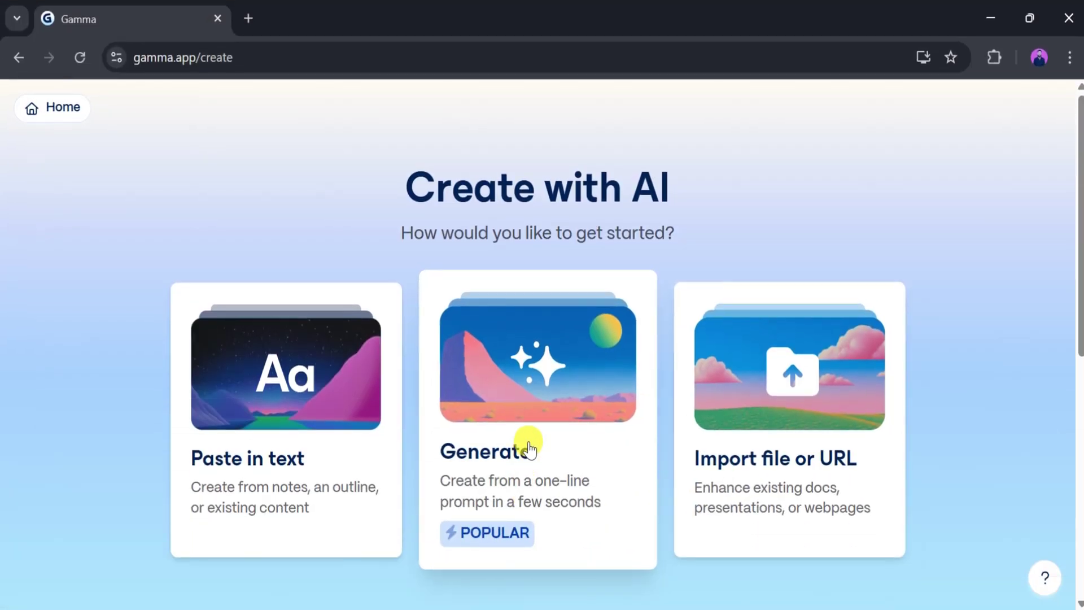
# Step: Choose Generate and keep 8 cards, Default page style and English (US)
pyautogui.click(529, 450)
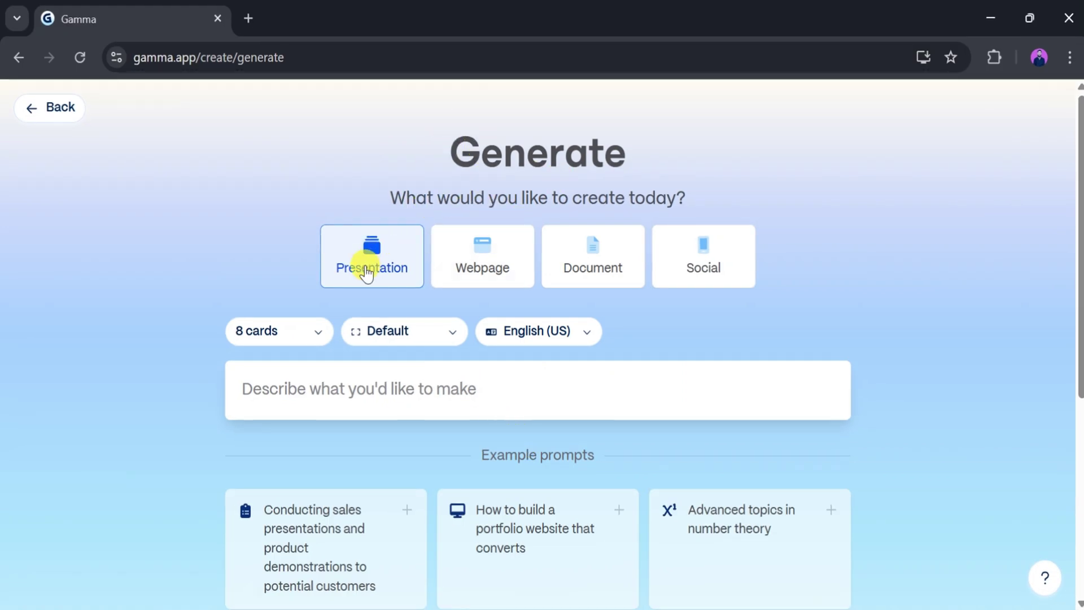
pyautogui.click(338, 339)
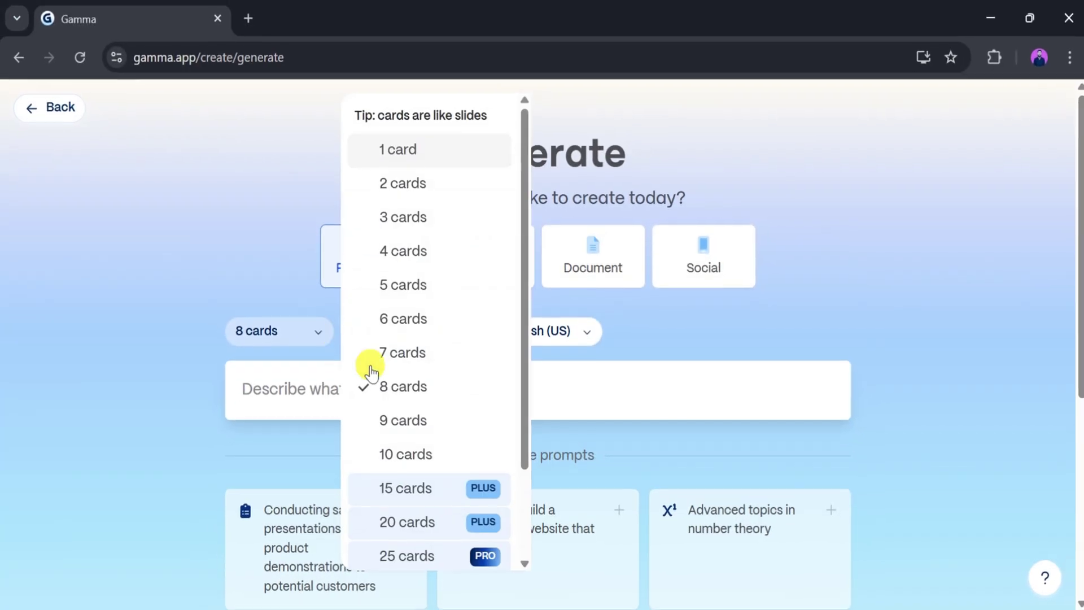
pyautogui.scroll(-2, 368, 363)
pyautogui.scroll(2, 404, 387)
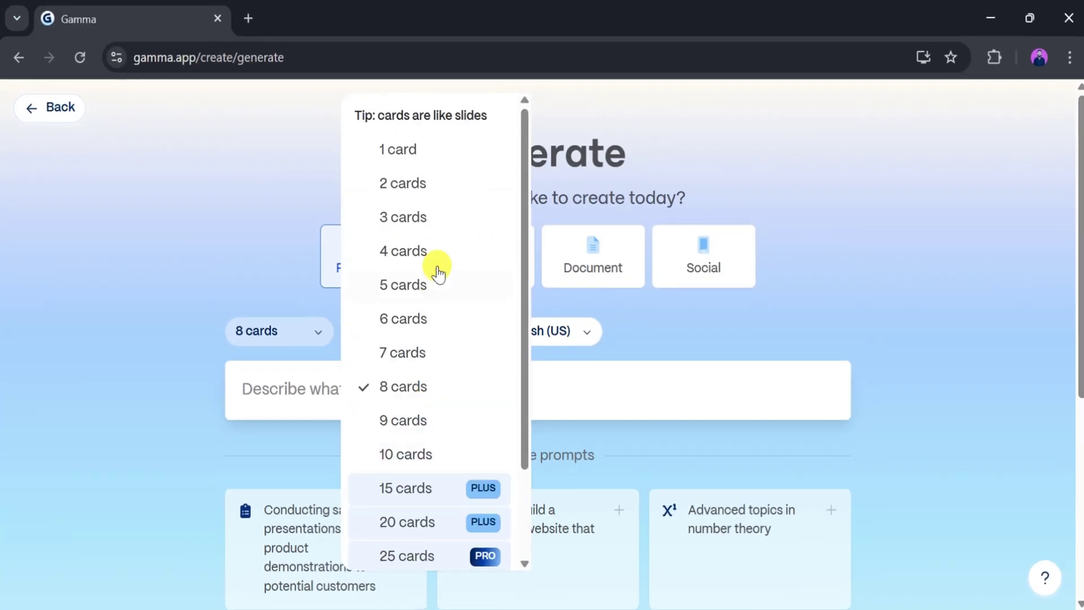
pyautogui.click(404, 386)
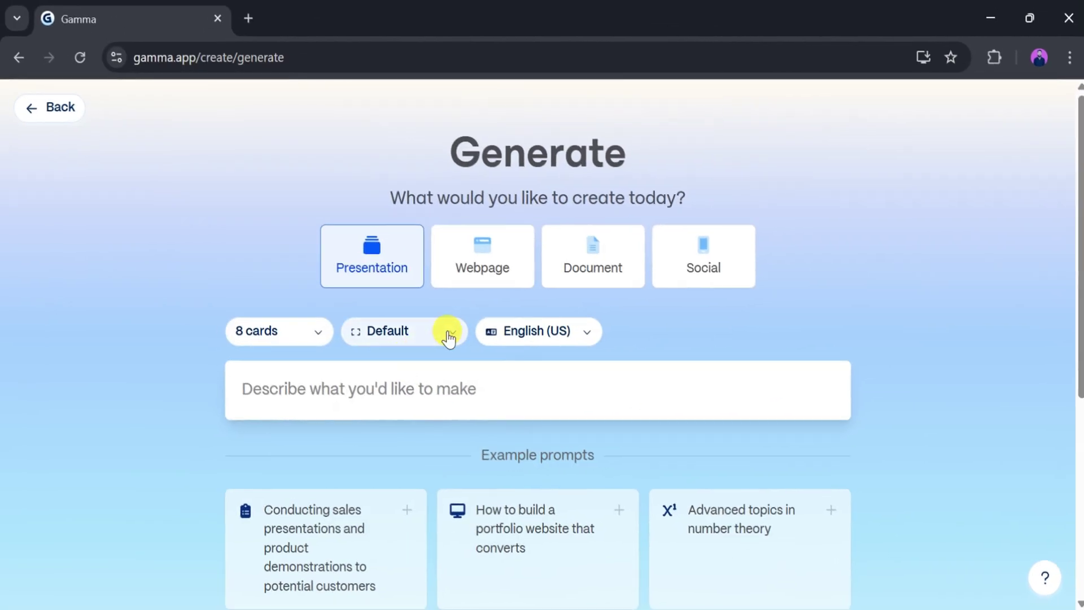
pyautogui.click(448, 337)
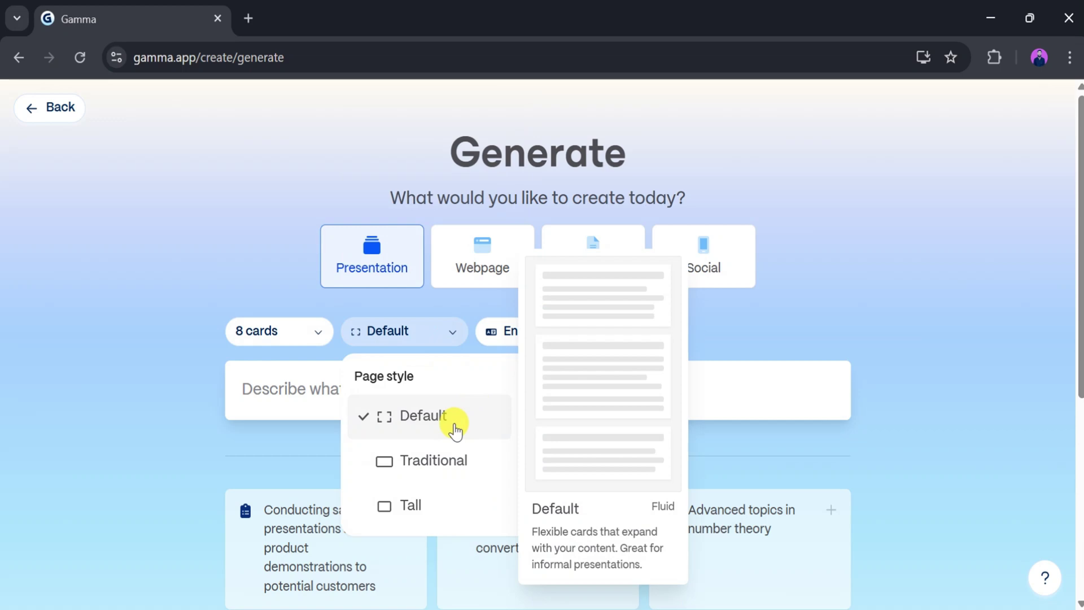
pyautogui.click(424, 417)
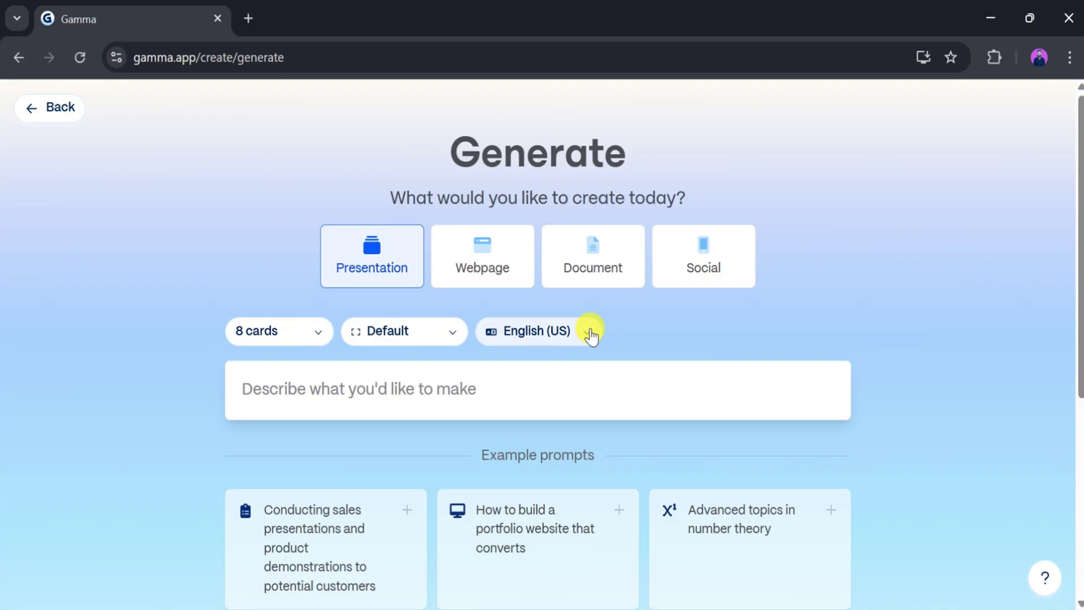
pyautogui.click(590, 336)
pyautogui.scroll(-10, 547, 497)
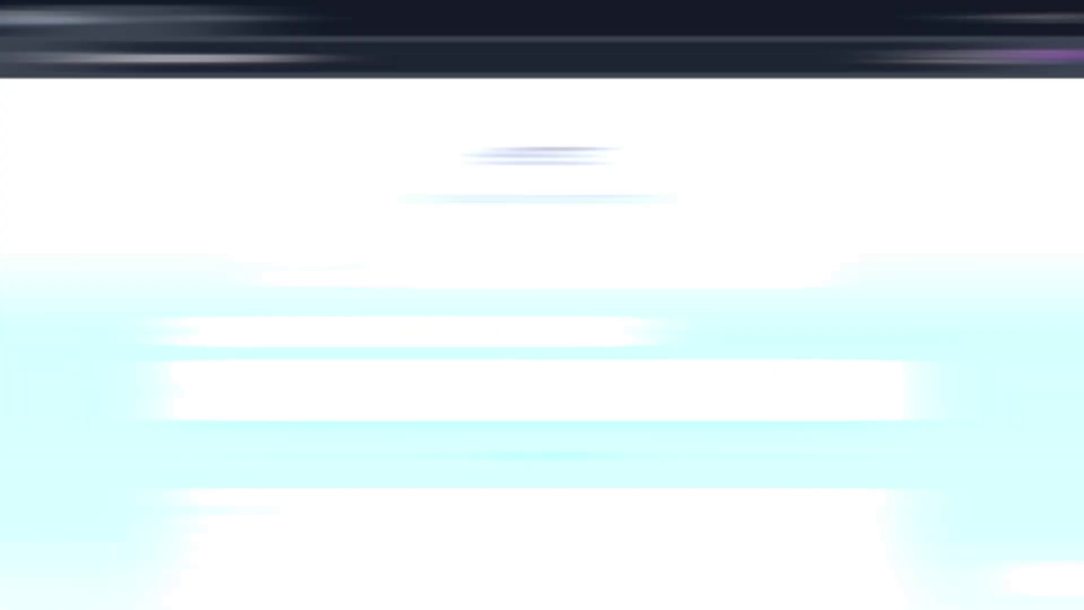
pyautogui.click(406, 393)
# Step: Enter the prompt 'Create Presentation About Ai Technology?' and generate the outline
pyautogui.click(407, 393)
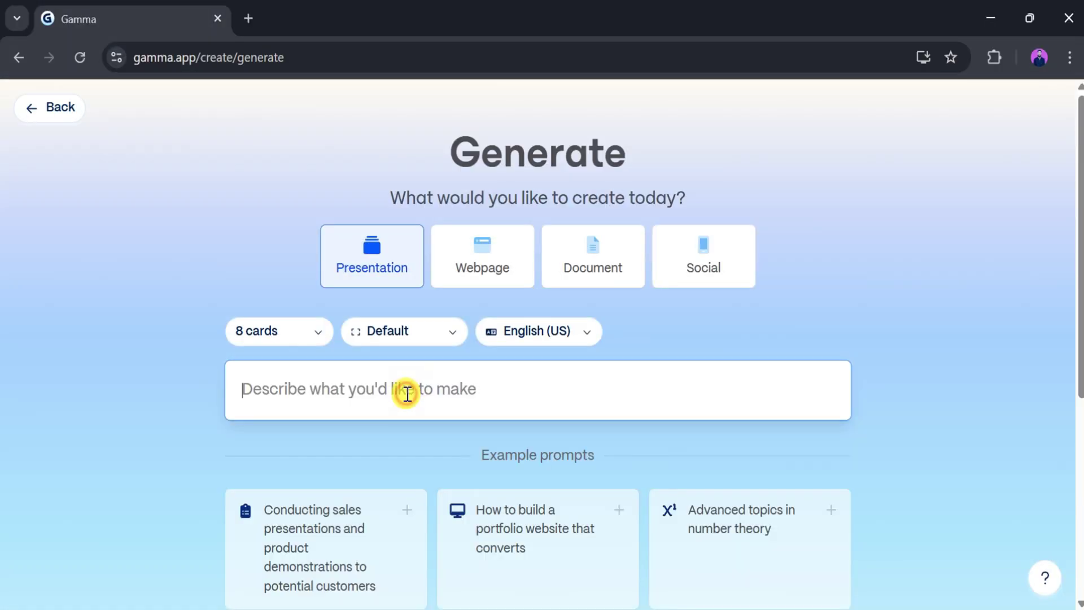
pyautogui.write('Create Presentation About Ai')
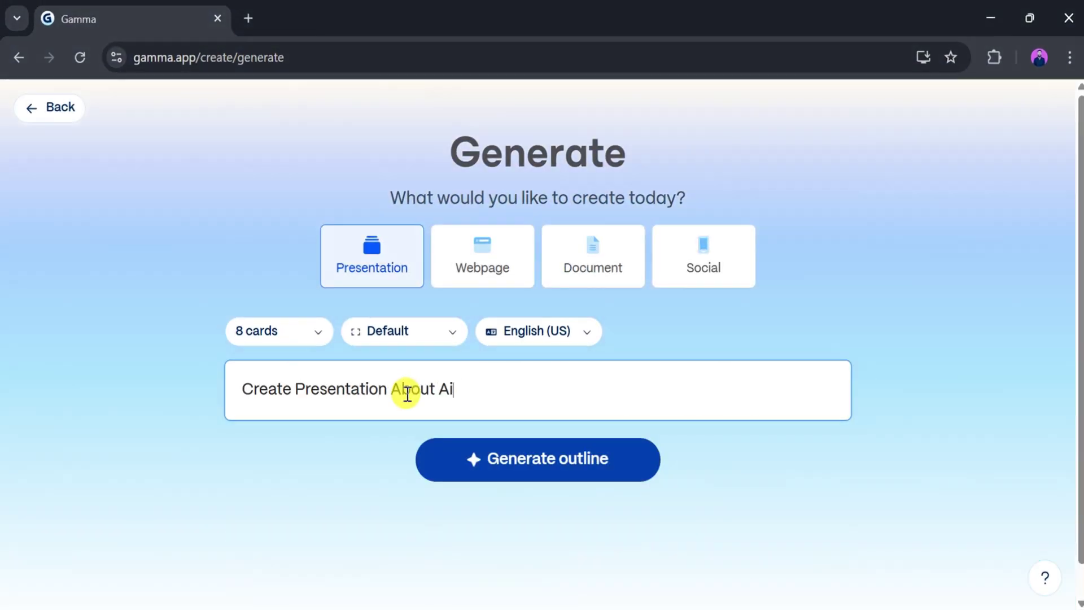
pyautogui.write(' Techn')
pyautogui.write('ology?')
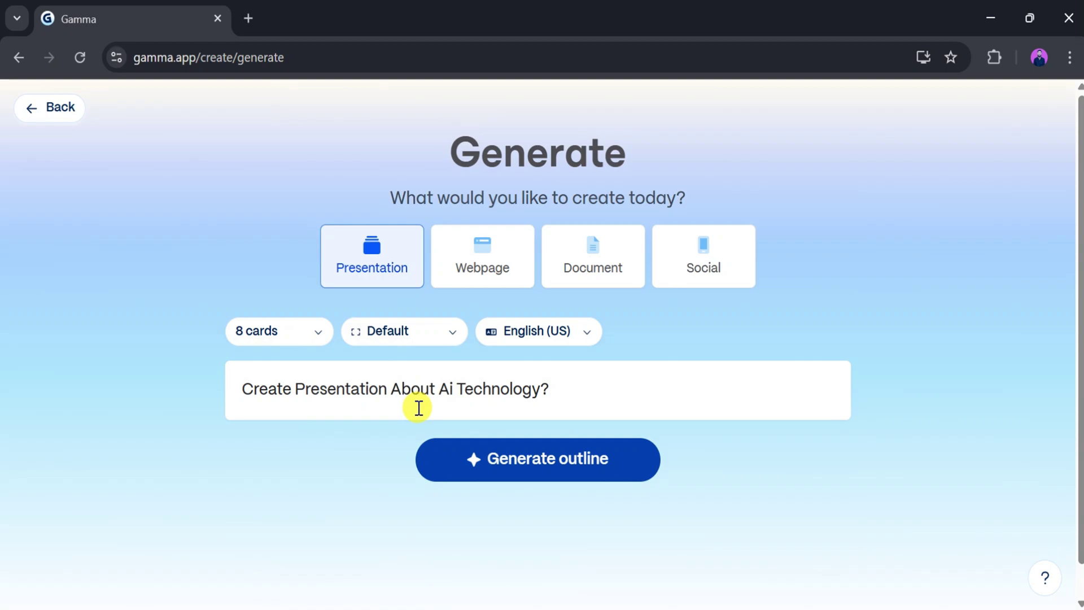
pyautogui.click(469, 457)
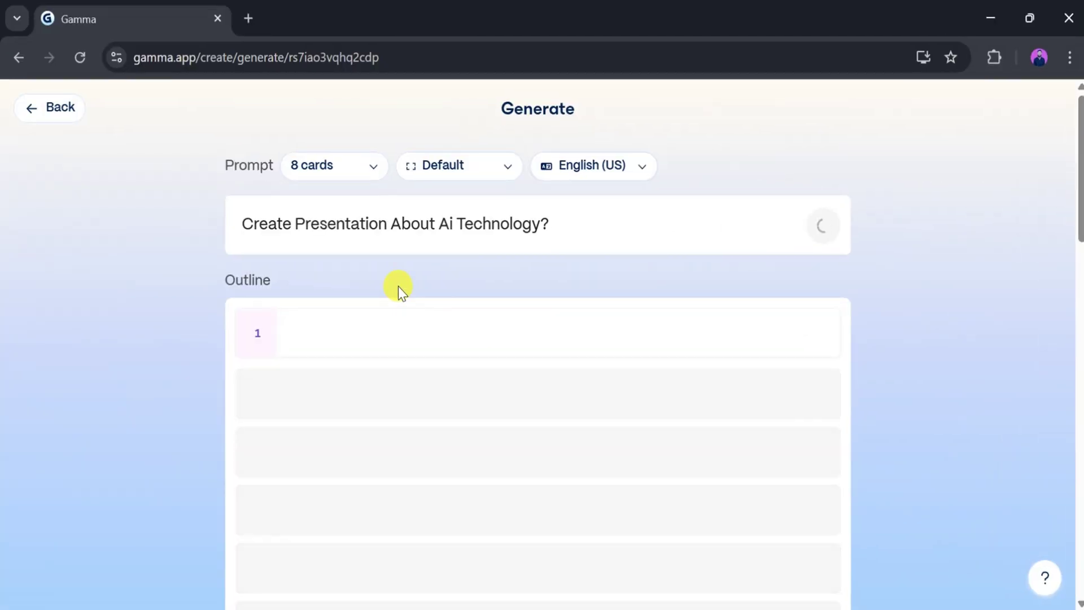
# Step: Review the 8-card outline and the text amount and image settings below it
pyautogui.scroll(-7, 398, 286)
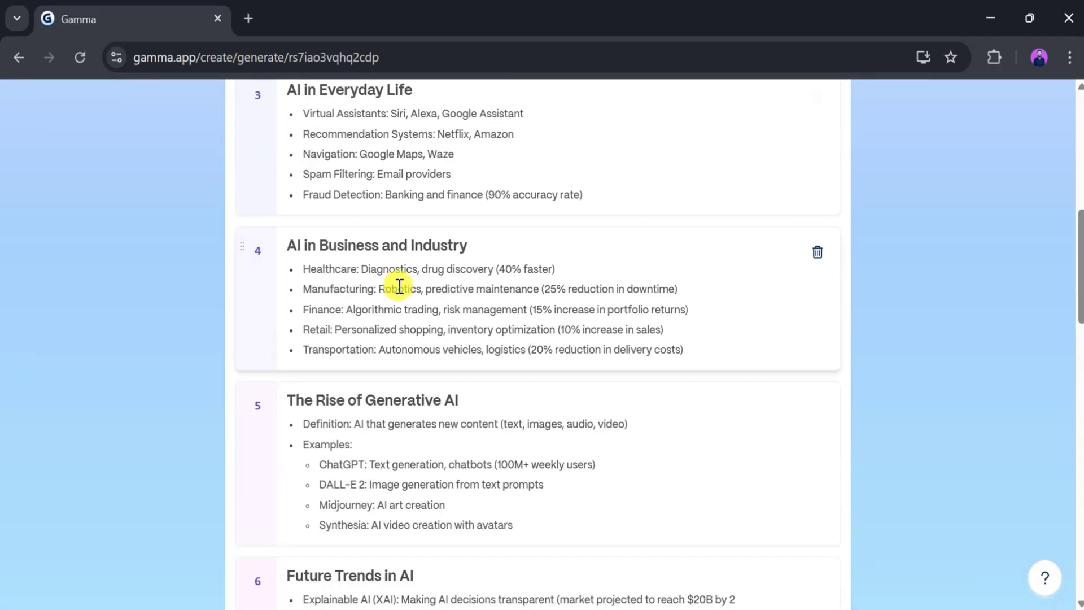
pyautogui.scroll(-5, 431, 295)
pyautogui.scroll(6, 431, 295)
pyautogui.scroll(-8, 431, 296)
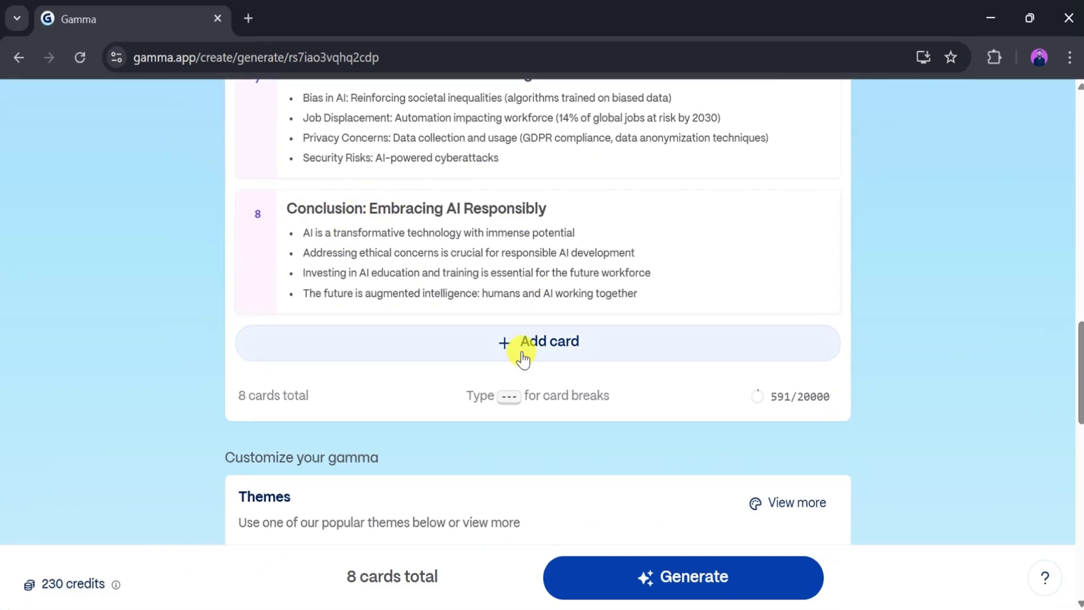
pyautogui.scroll(12, 546, 338)
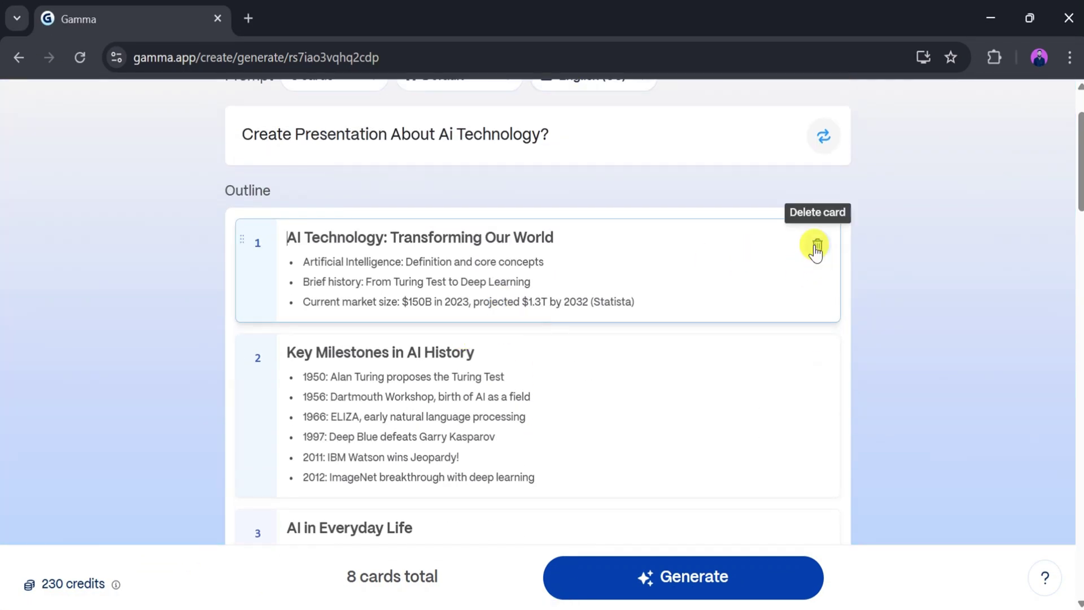
pyautogui.scroll(-15, 556, 249)
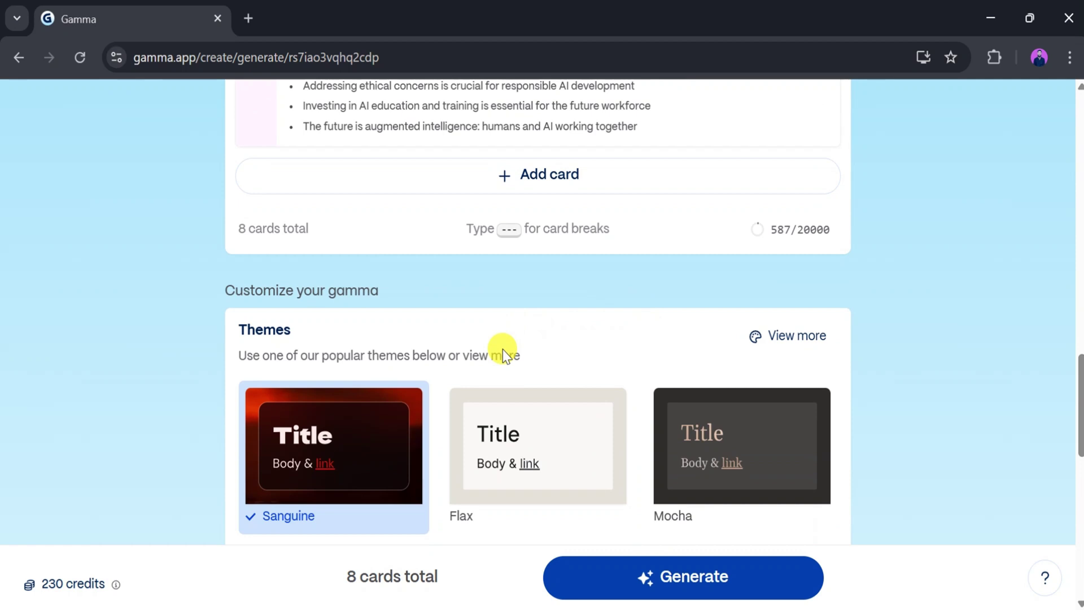
pyautogui.scroll(-2, 501, 347)
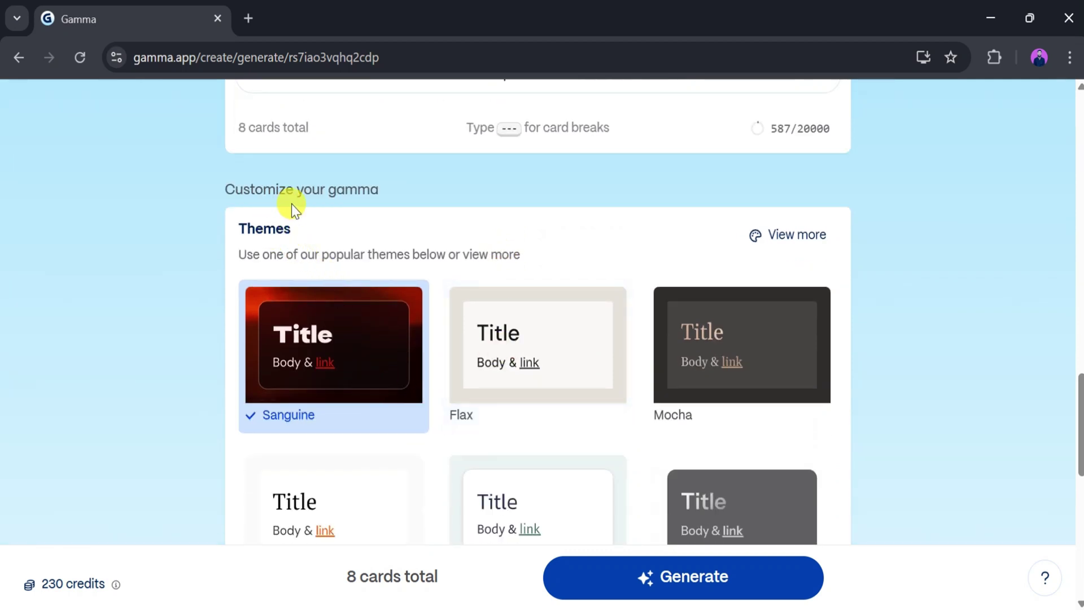
pyautogui.scroll(-7, 292, 204)
pyautogui.scroll(-2, 318, 364)
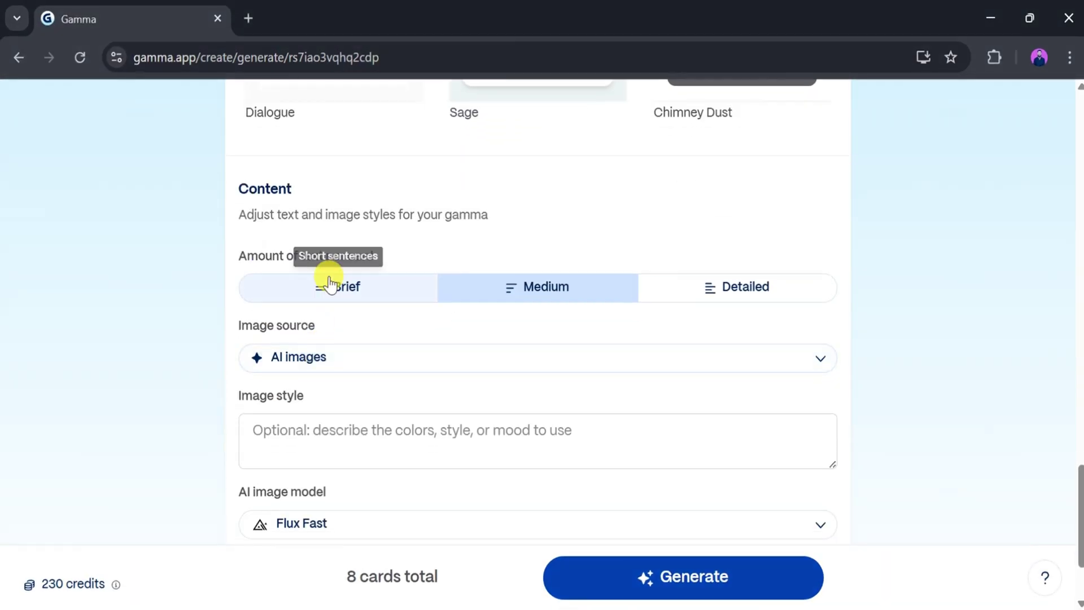
pyautogui.click(387, 357)
pyautogui.scroll(-5, 431, 448)
pyautogui.scroll(-1, 430, 447)
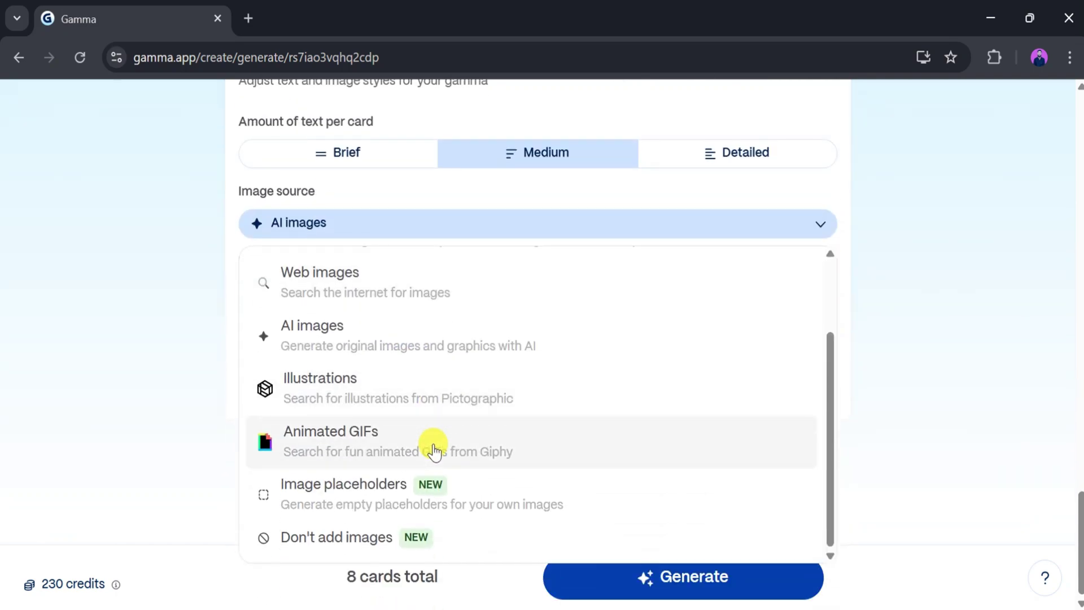
pyautogui.scroll(4, 431, 447)
pyautogui.click(226, 421)
pyautogui.scroll(-2, 536, 435)
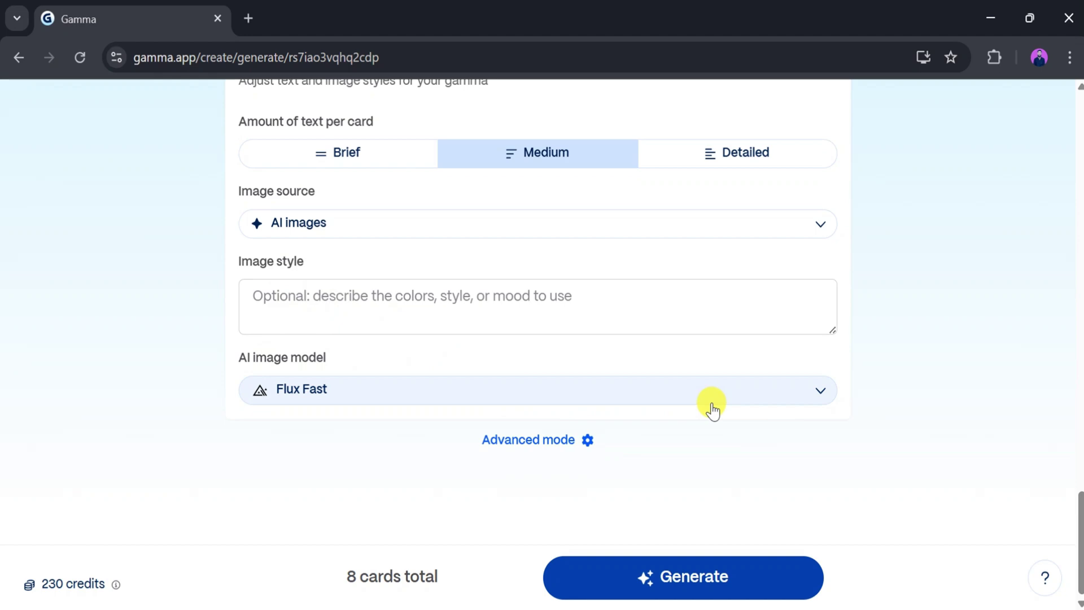
# Step: Browse the AI image models and keep Flux Fast
pyautogui.click(821, 394)
pyautogui.scroll(-5, 446, 525)
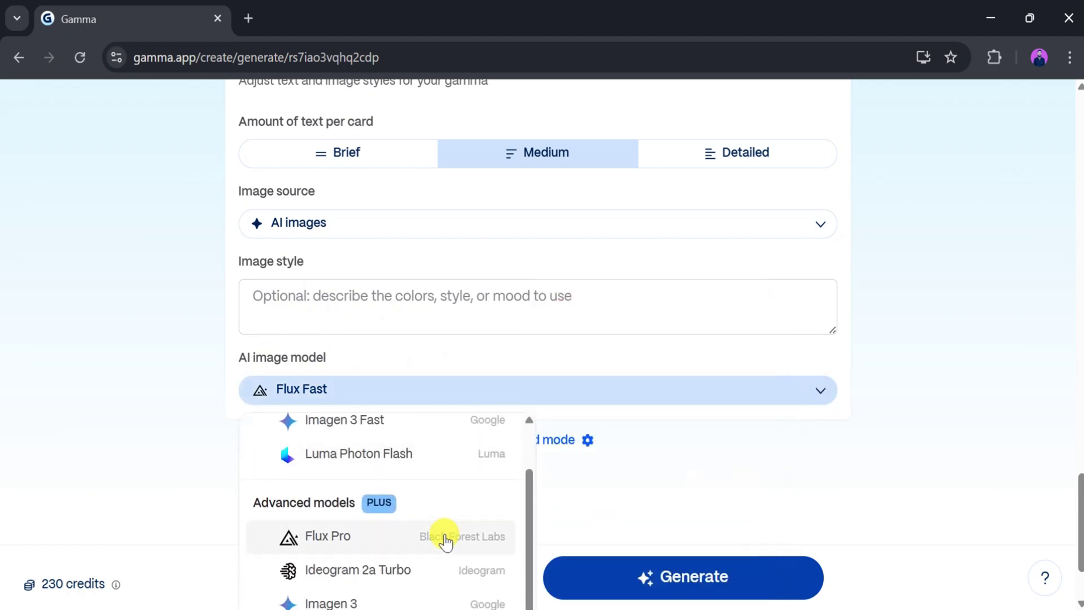
pyautogui.scroll(-2, 445, 504)
pyautogui.scroll(2, 827, 433)
pyautogui.click(829, 433)
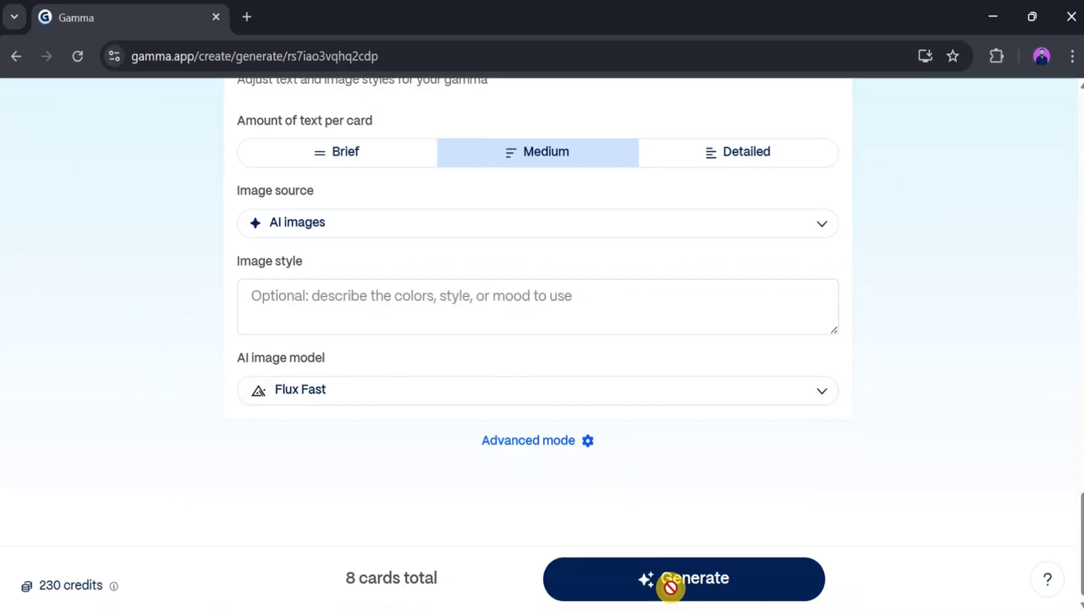
# Step: Generate the deck and return to its title card once it finishes
pyautogui.click(670, 583)
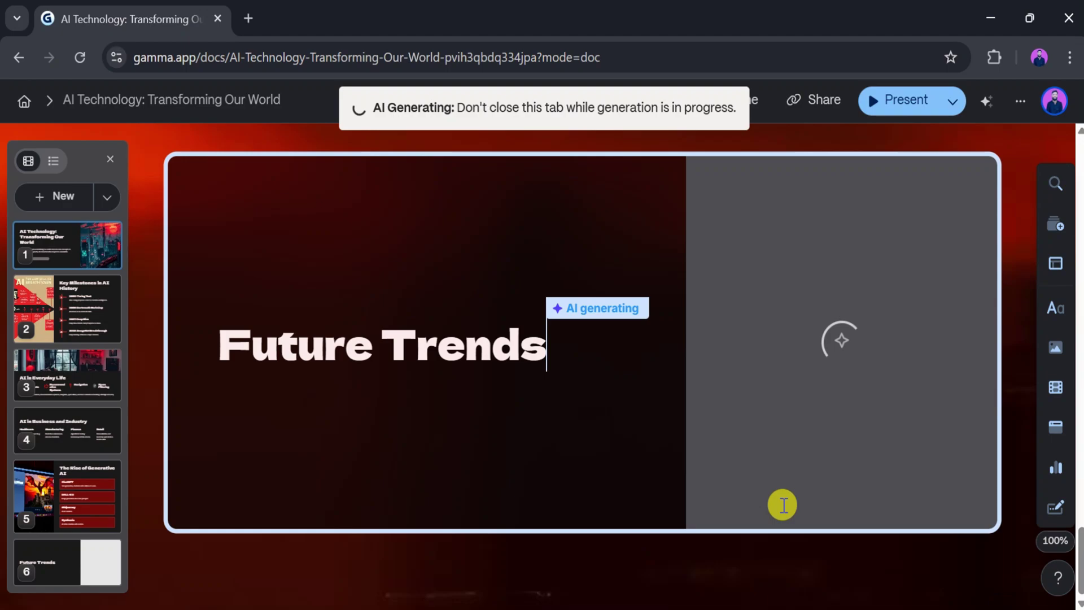
pyautogui.scroll(15, 477, 371)
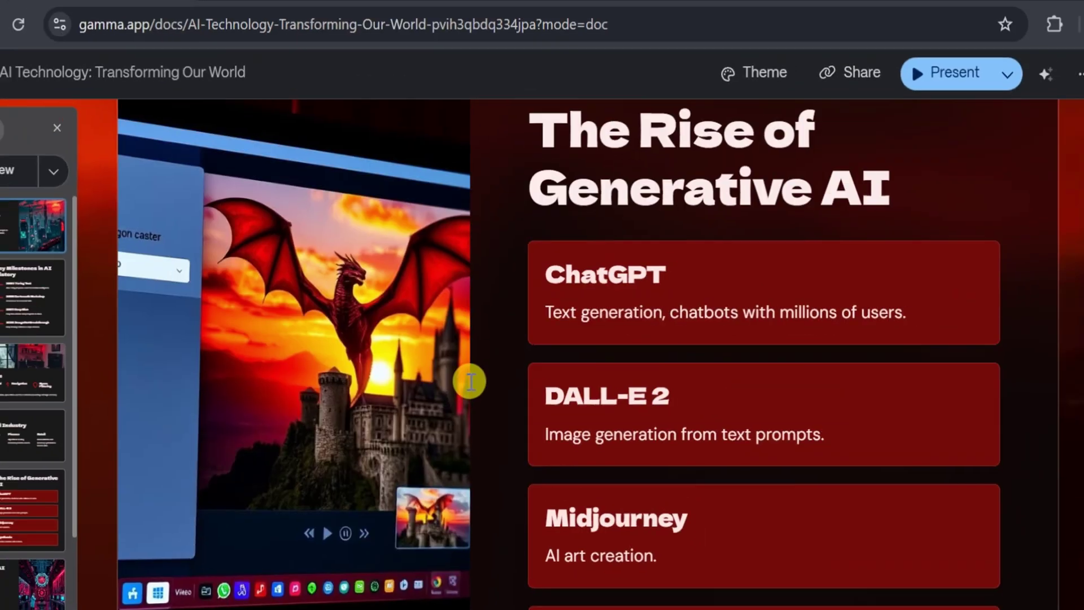
pyautogui.scroll(12, 477, 371)
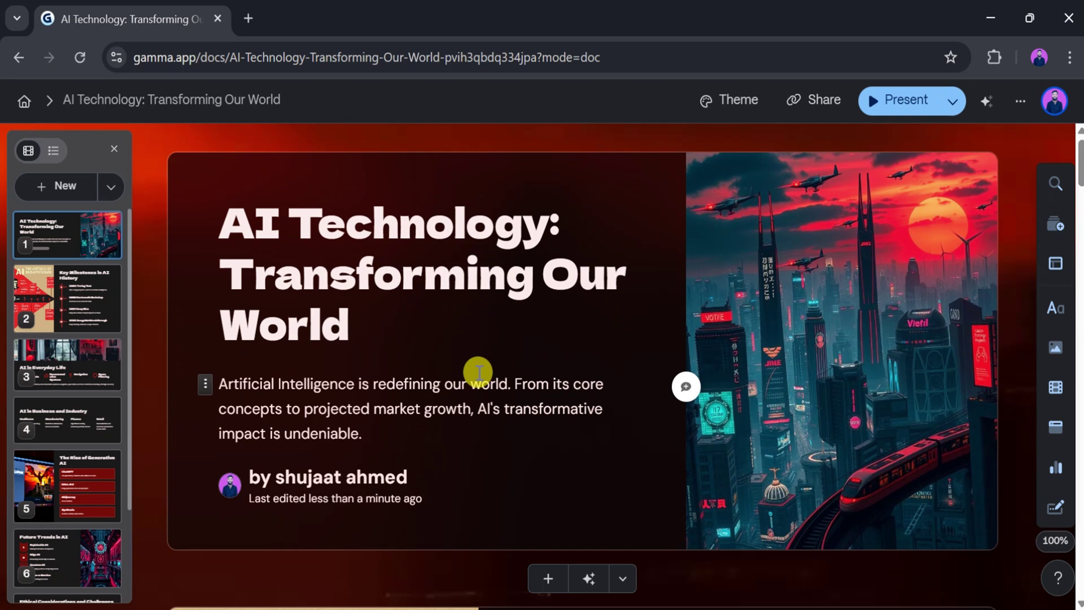
pyautogui.moveTo(333, 260)
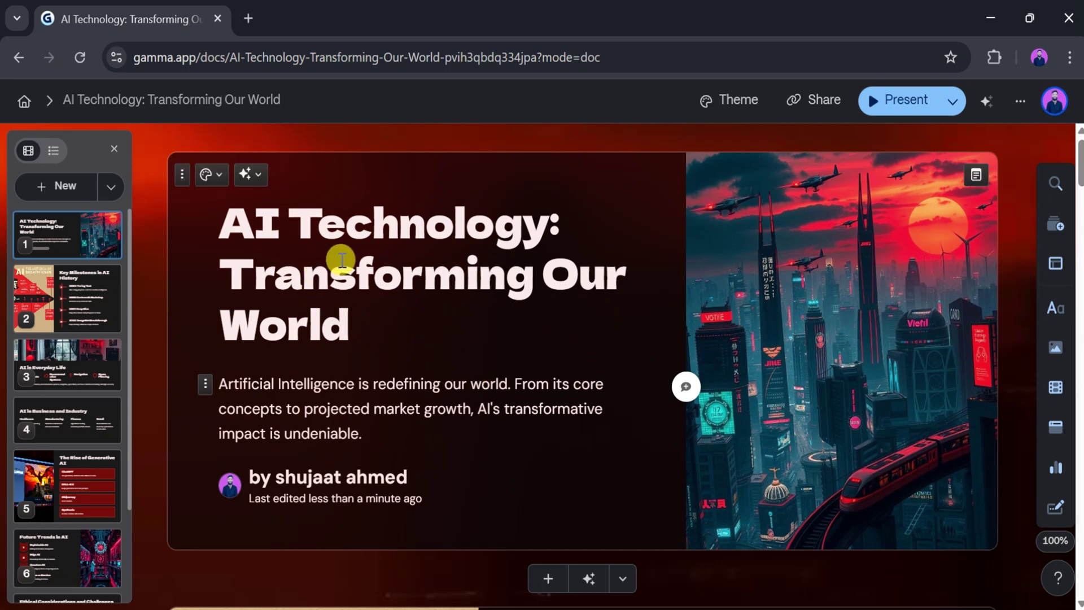
pyautogui.click(250, 175)
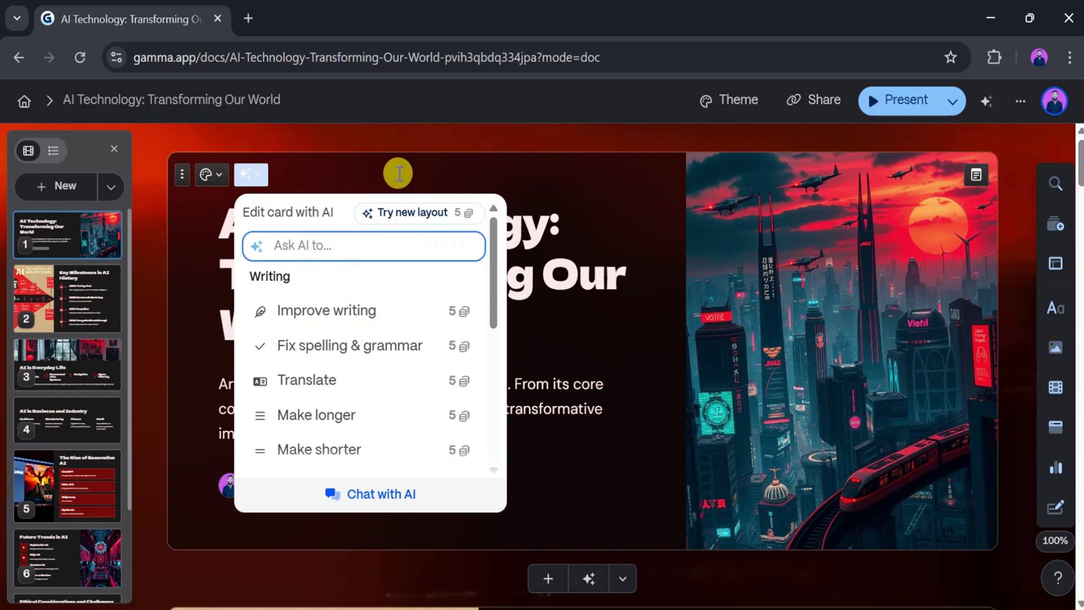
pyautogui.click(213, 175)
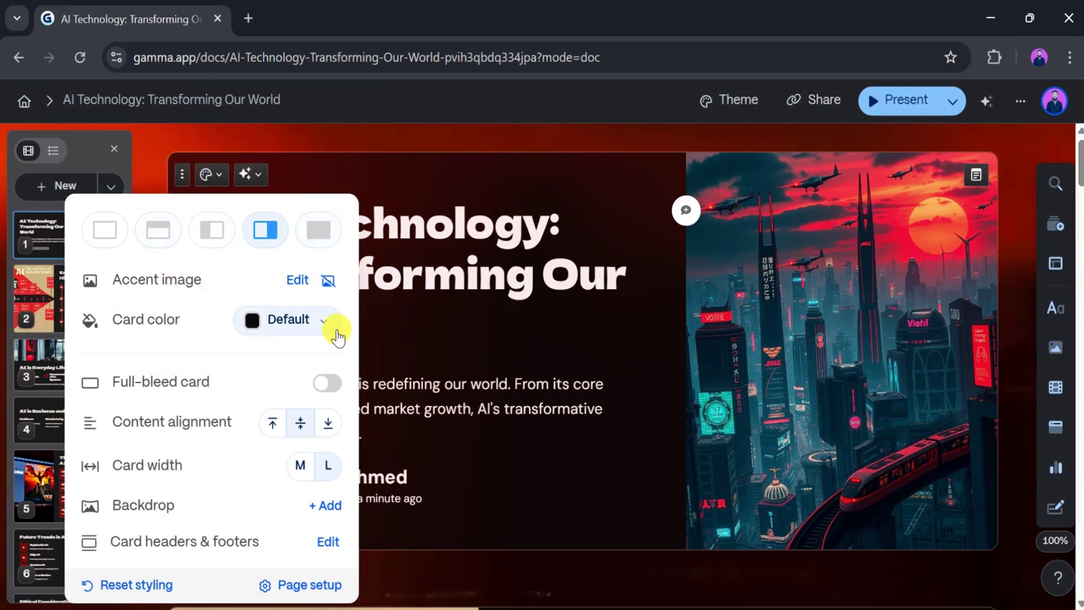
pyautogui.click(496, 331)
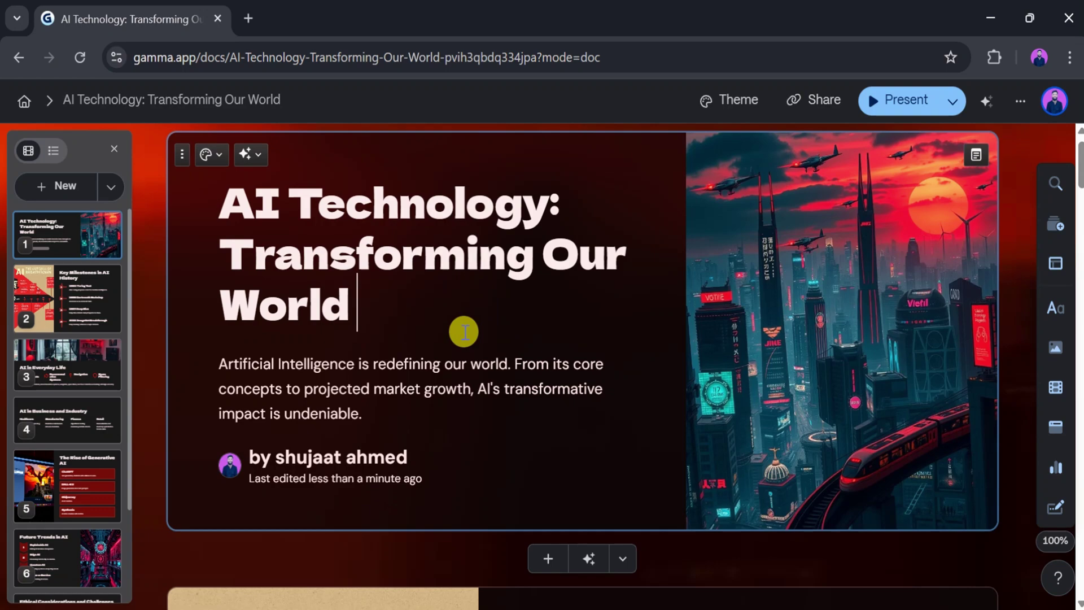
pyautogui.scroll(-7, 464, 332)
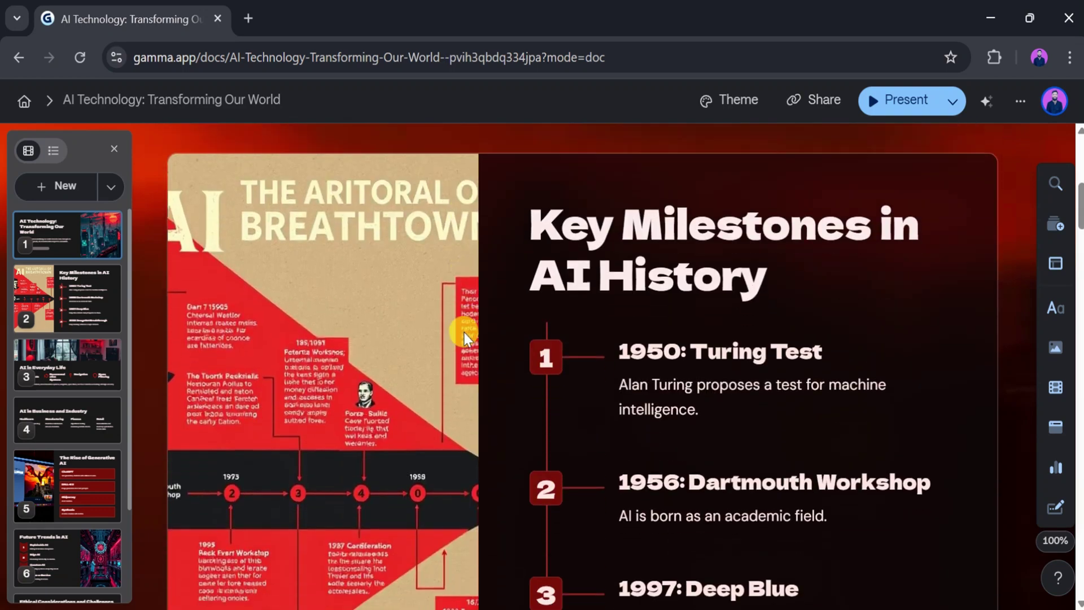
pyautogui.scroll(-5, 601, 322)
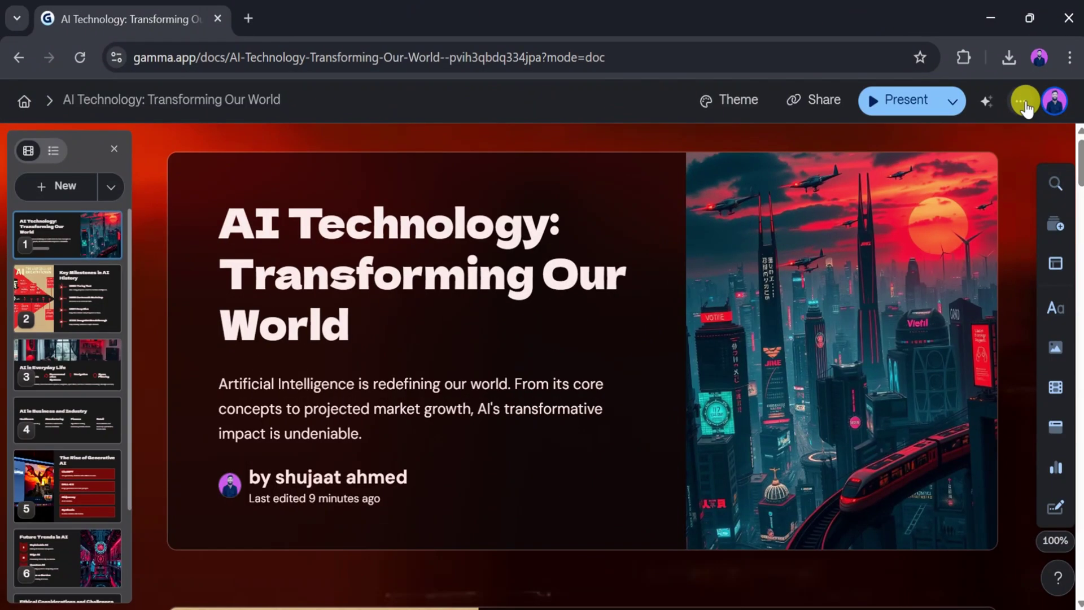
# Step: Export the whole deck as a PowerPoint file from the deck's Export options
pyautogui.click(1024, 104)
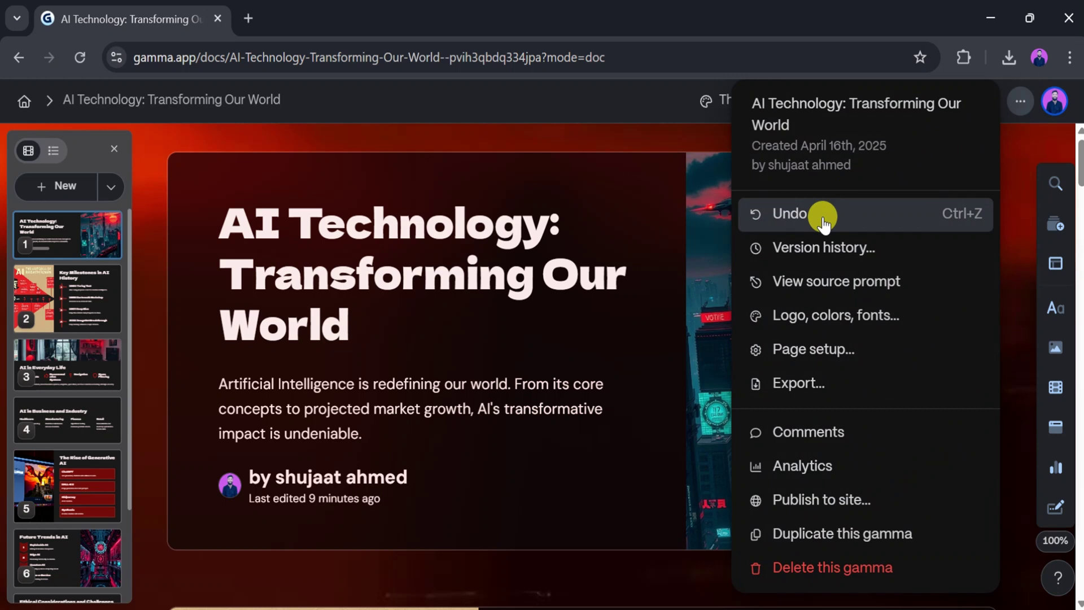
pyautogui.click(802, 389)
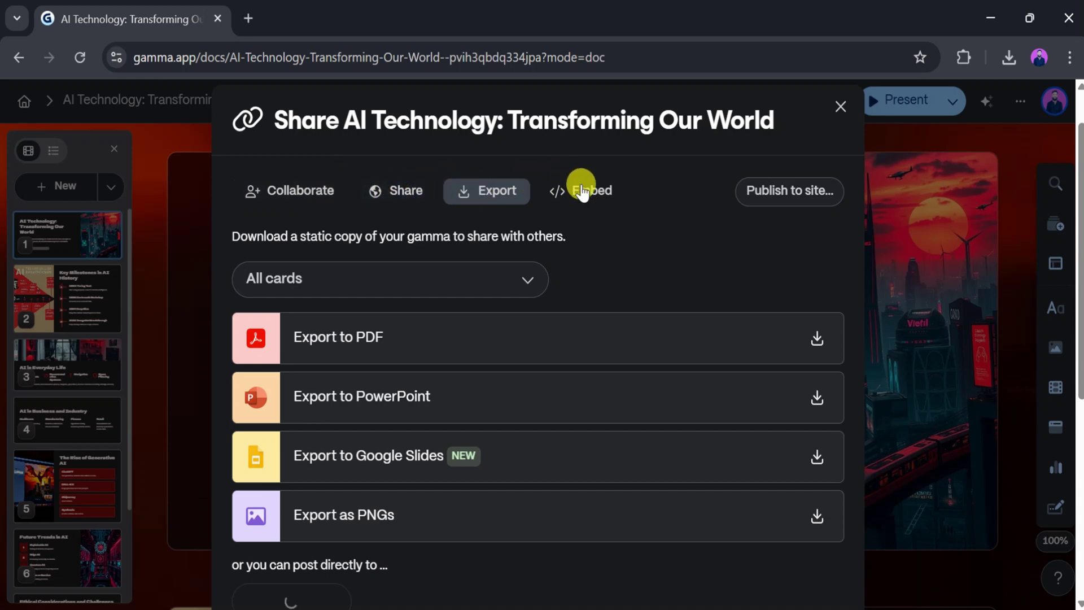
pyautogui.scroll(-1, 581, 189)
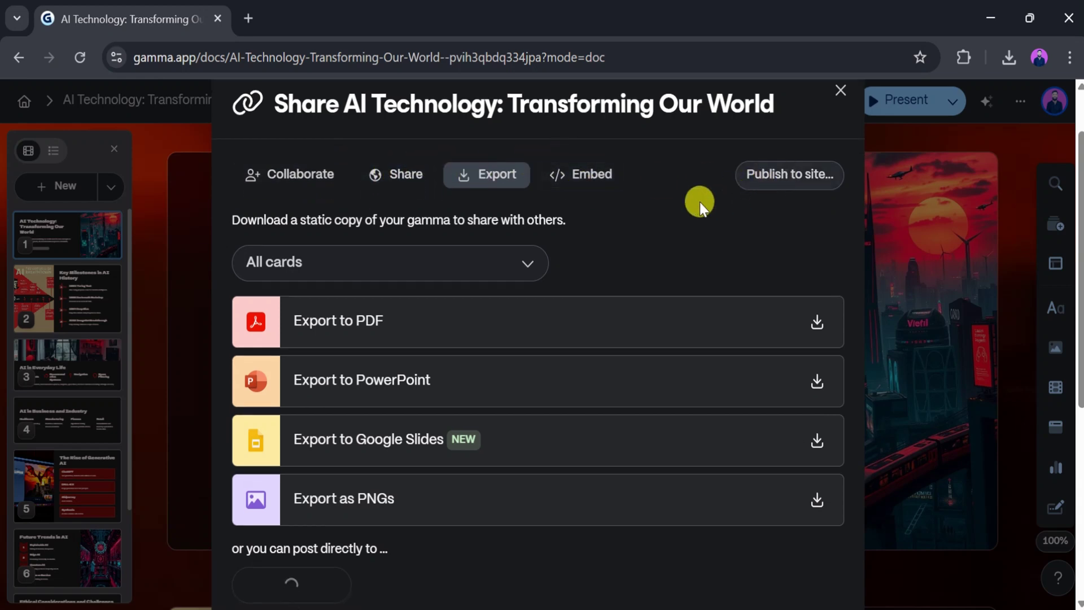
pyautogui.scroll(-2, 678, 207)
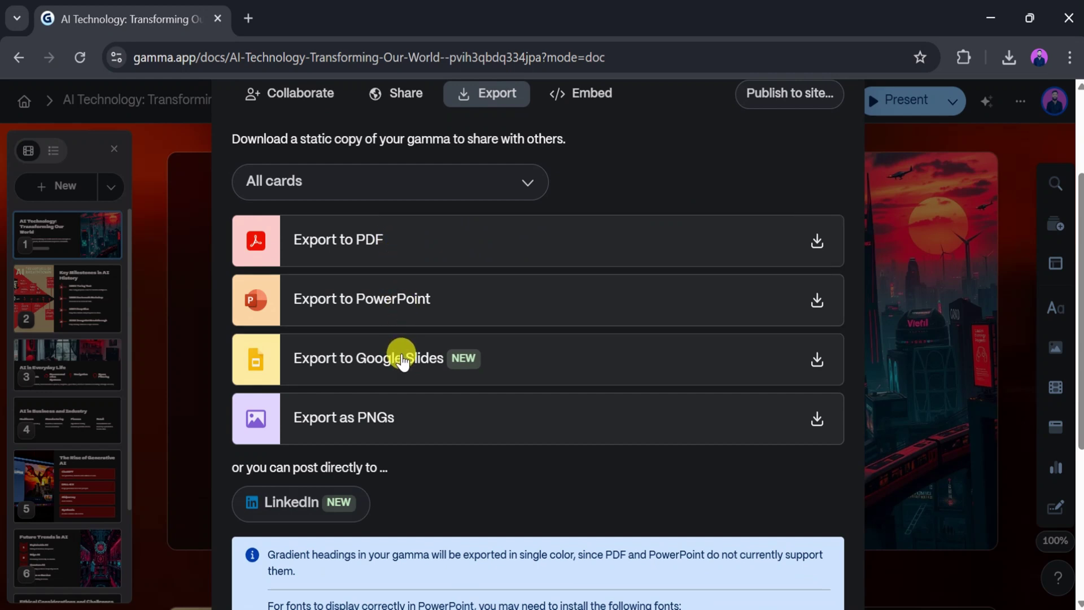
pyautogui.scroll(-3, 395, 412)
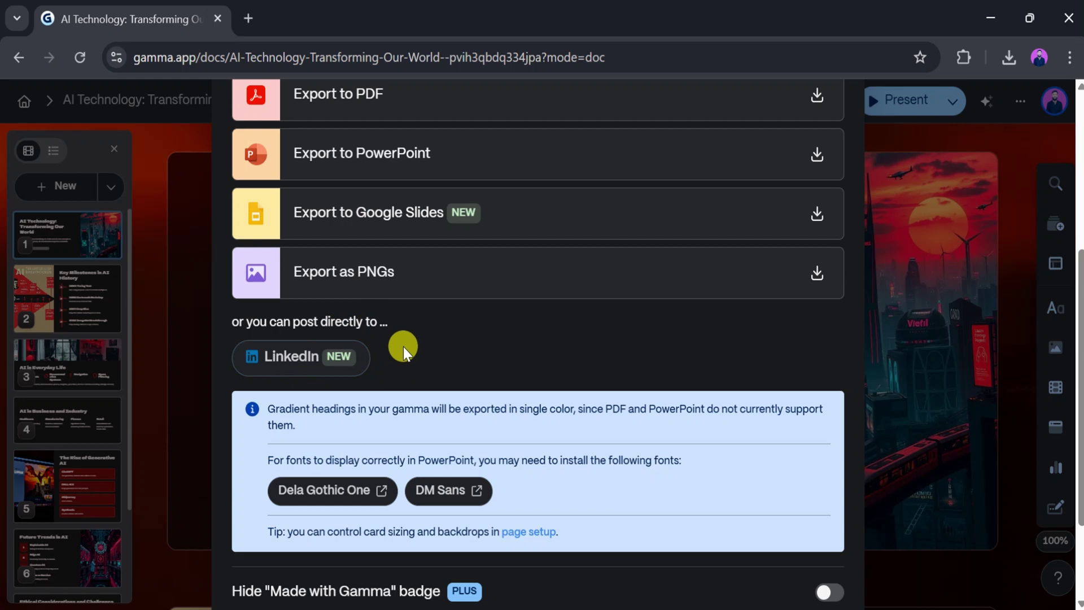
pyautogui.scroll(-2, 399, 346)
pyautogui.scroll(5, 402, 346)
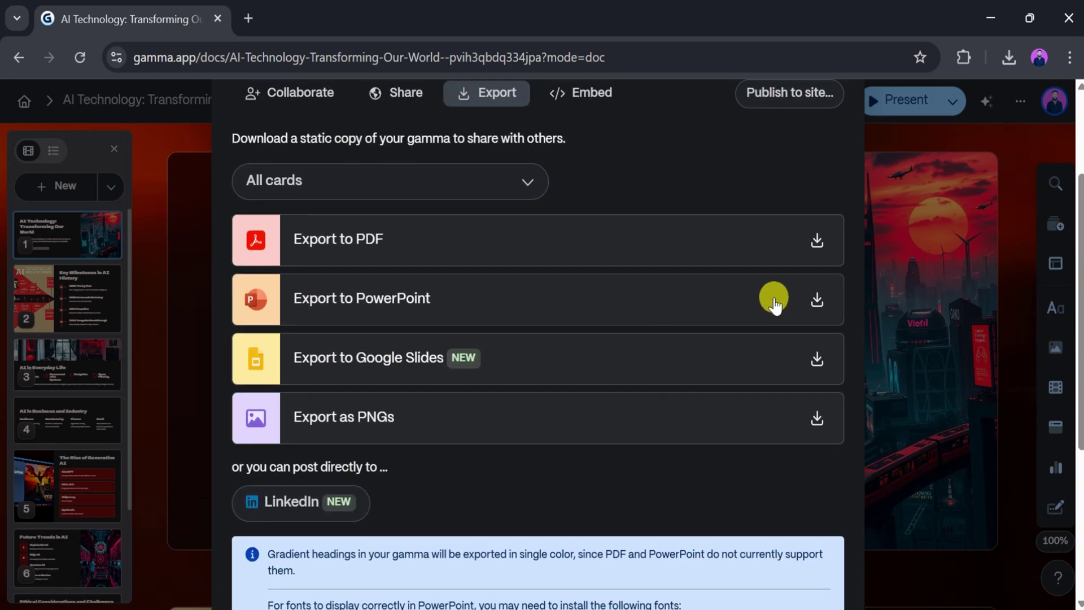
pyautogui.click(818, 299)
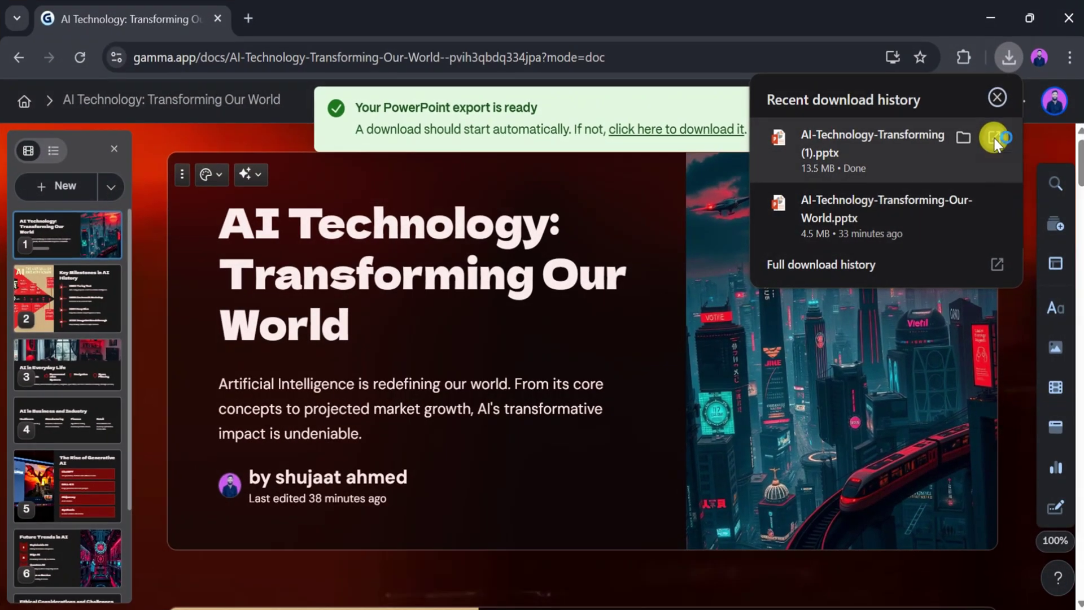
# Step: Open the downloaded AI-Technology-Transforming (1).pptx and scroll through its slides
pyautogui.click(994, 138)
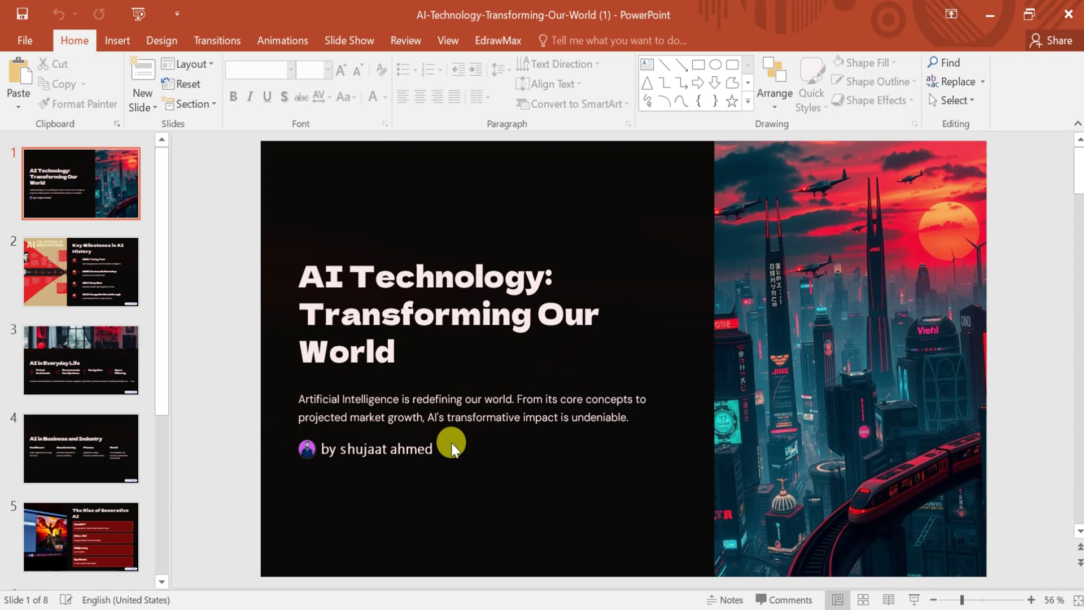
pyautogui.scroll(-3, 452, 442)
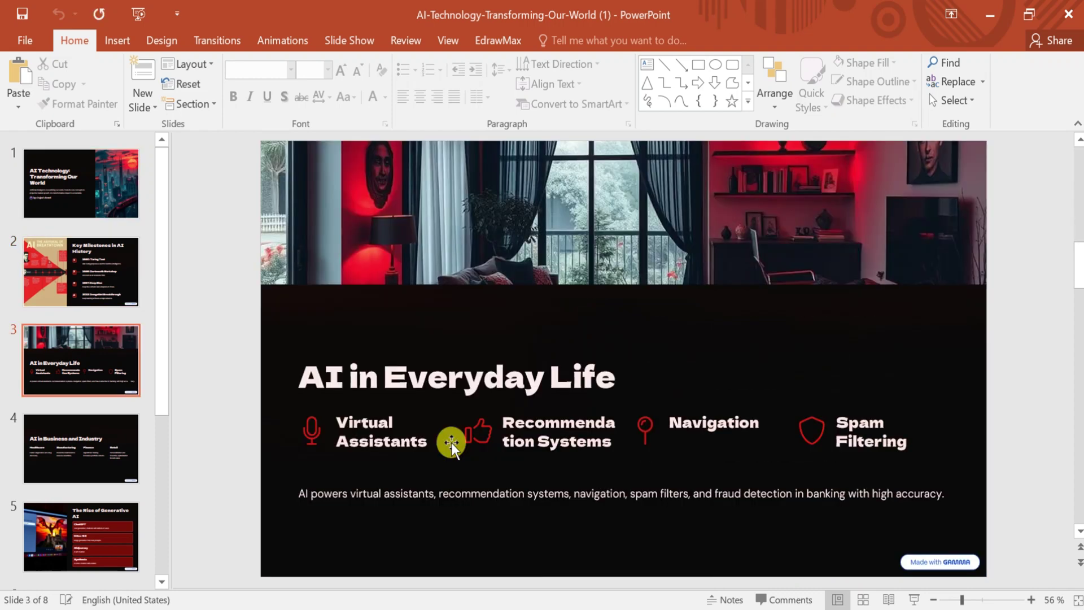
pyautogui.scroll(-1, 452, 442)
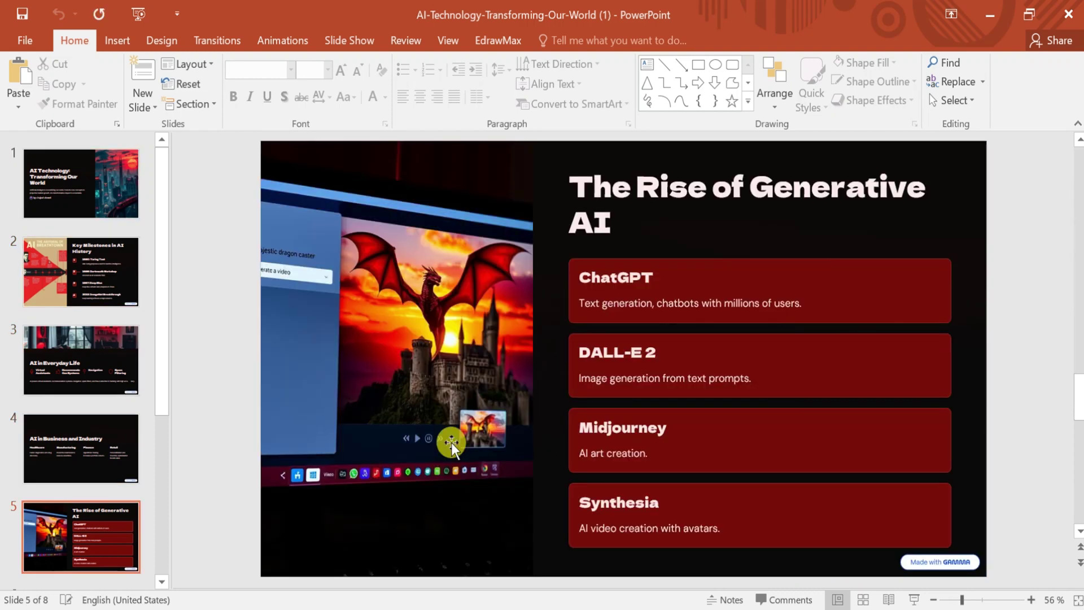
pyautogui.scroll(-1, 452, 442)
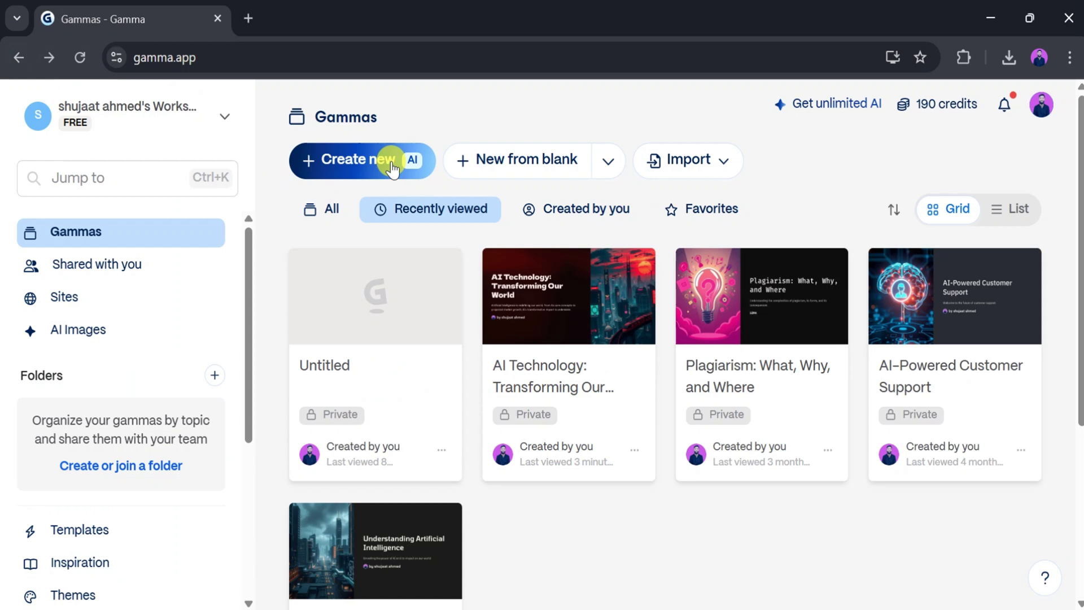
# Step: Start a new AI gamma via Paste in text, then switch to importing a file
pyautogui.click(391, 162)
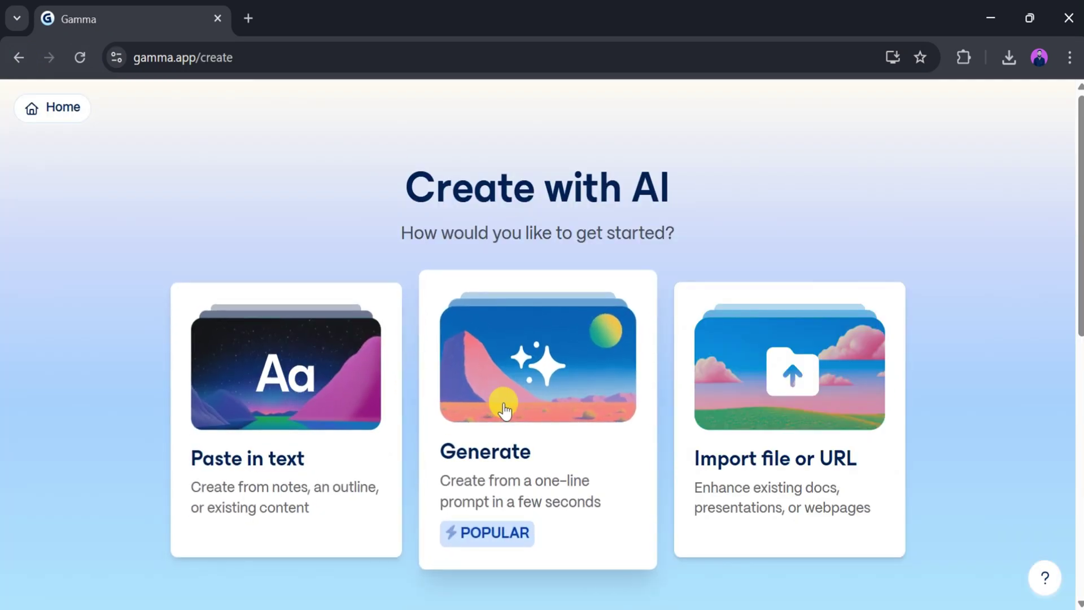
pyautogui.click(319, 383)
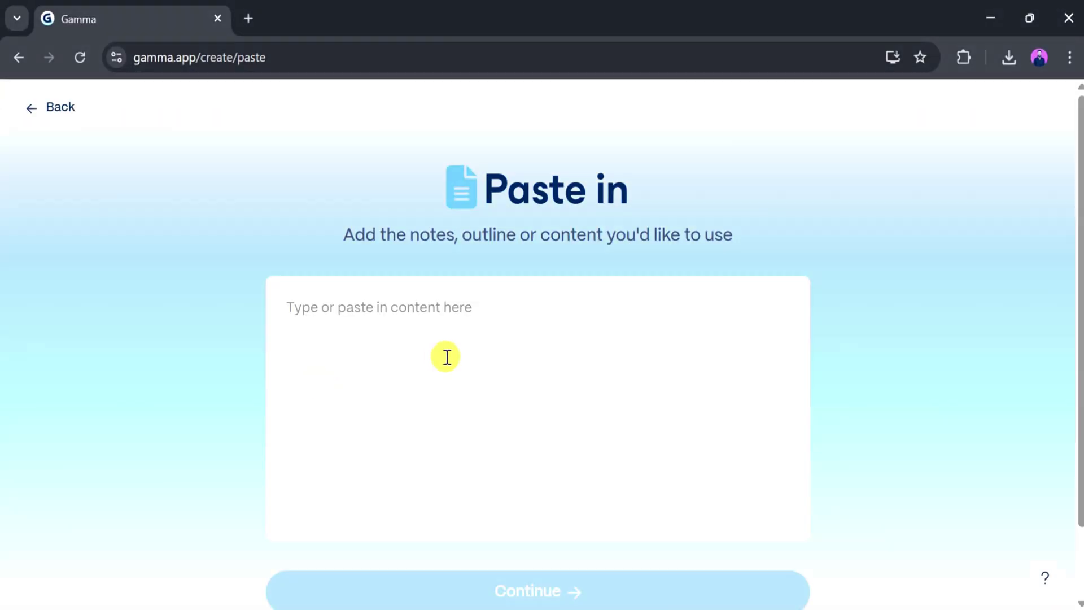
pyautogui.scroll(-2, 446, 356)
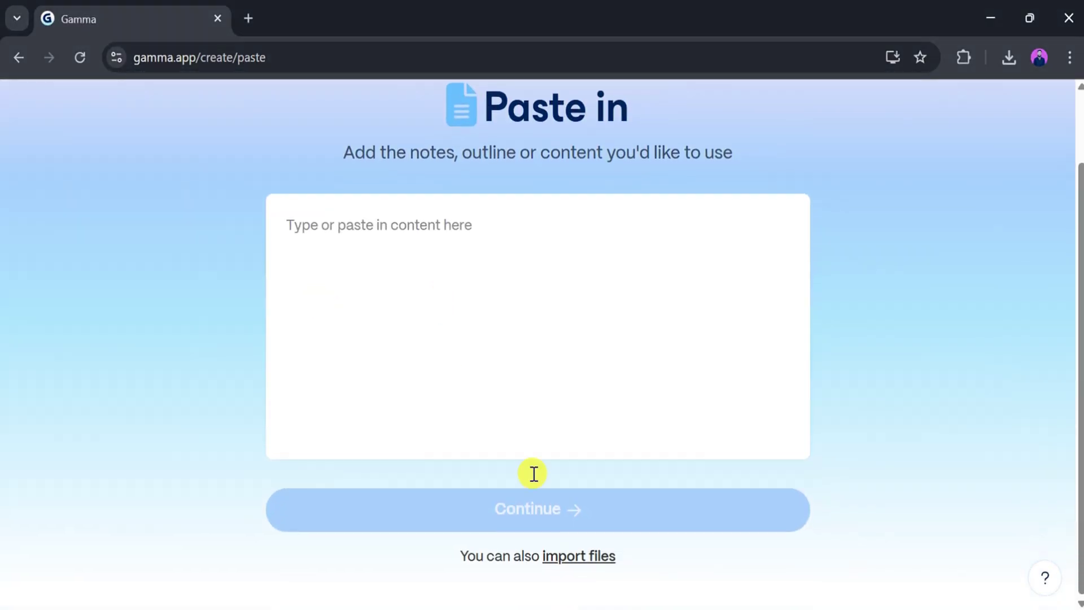
pyautogui.click(577, 557)
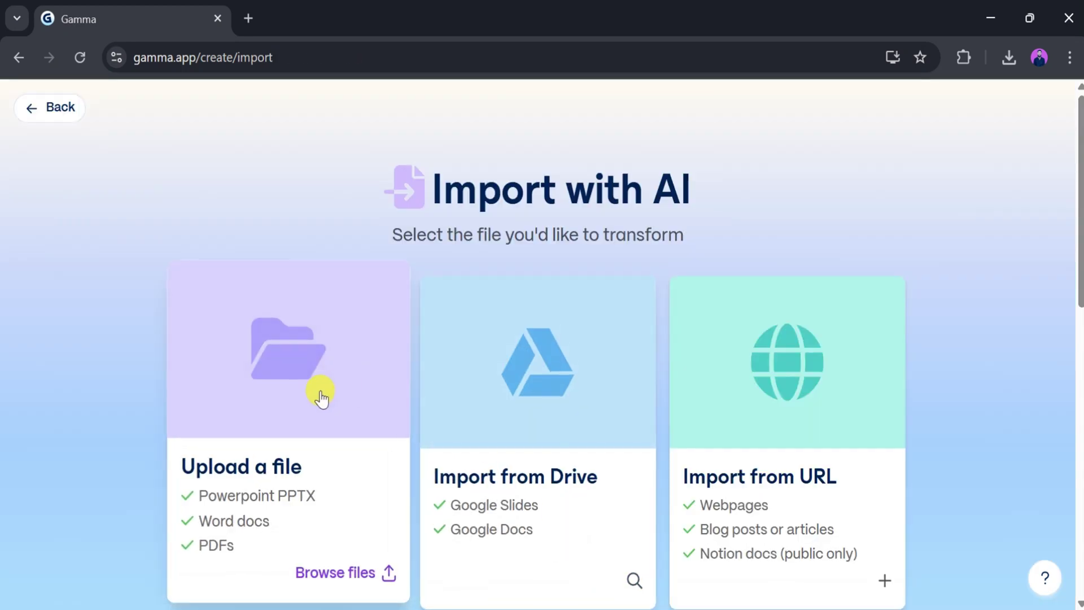
pyautogui.scroll(-2, 320, 394)
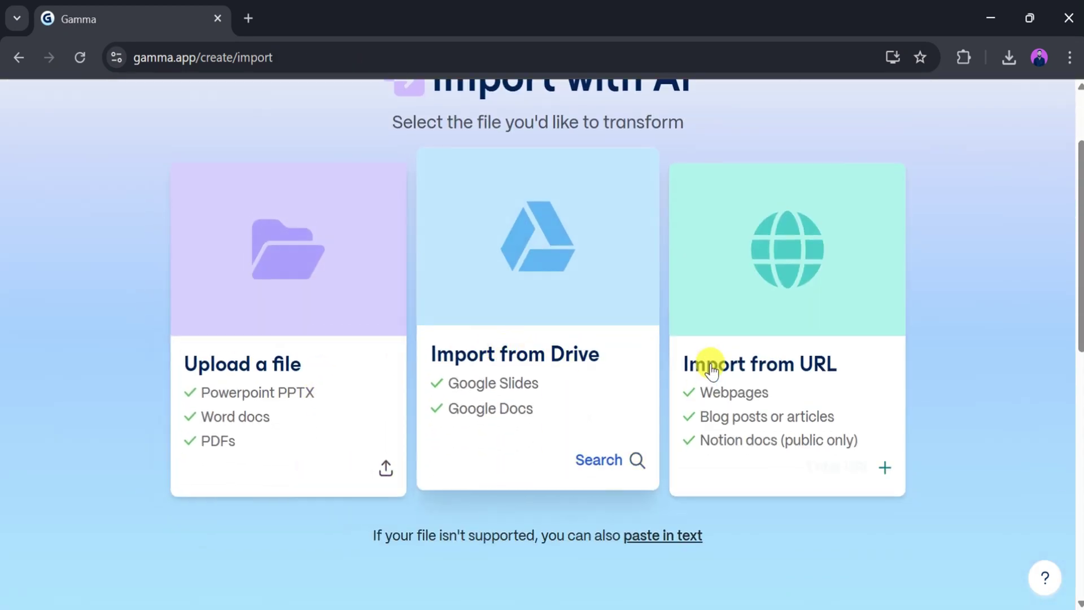
# Step: Upload bitcoin.pdf from the computer and turn it into a Presentation
pyautogui.click(285, 335)
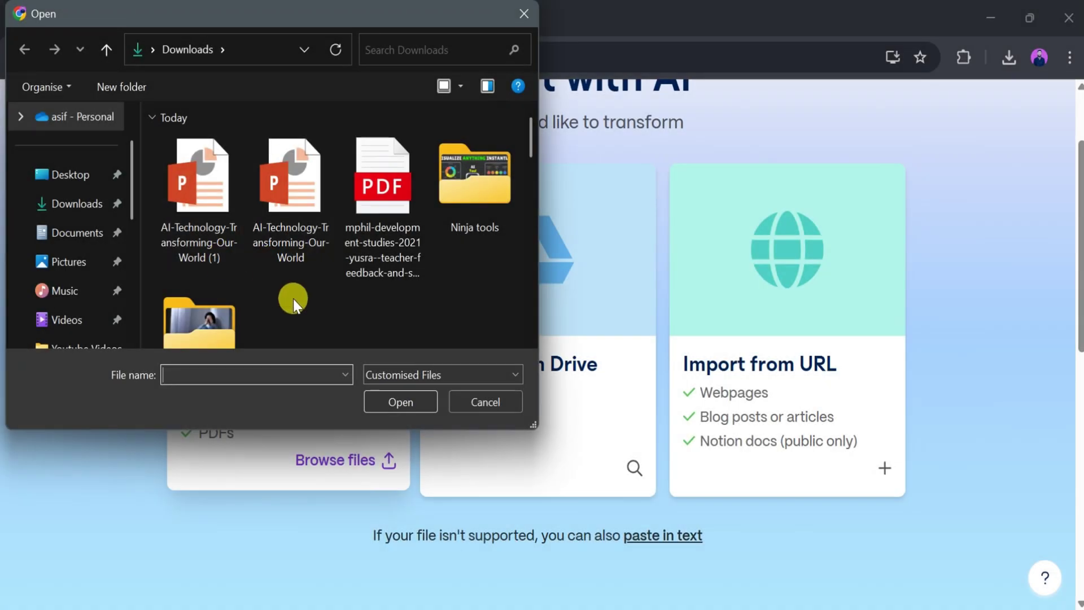
pyautogui.scroll(-3, 293, 299)
pyautogui.scroll(-6, 293, 299)
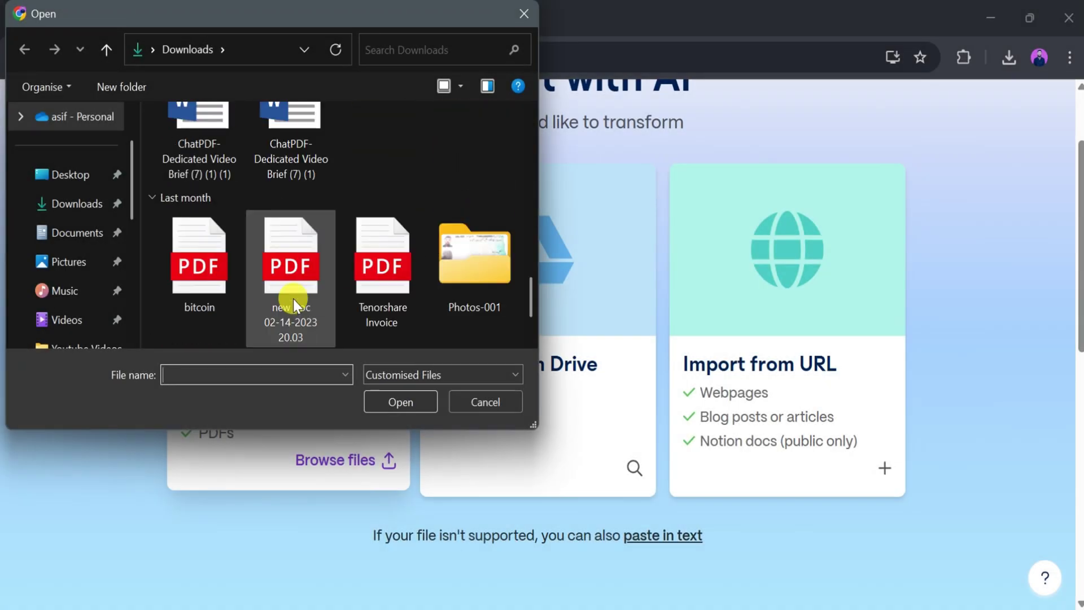
pyautogui.click(213, 289)
pyautogui.click(395, 401)
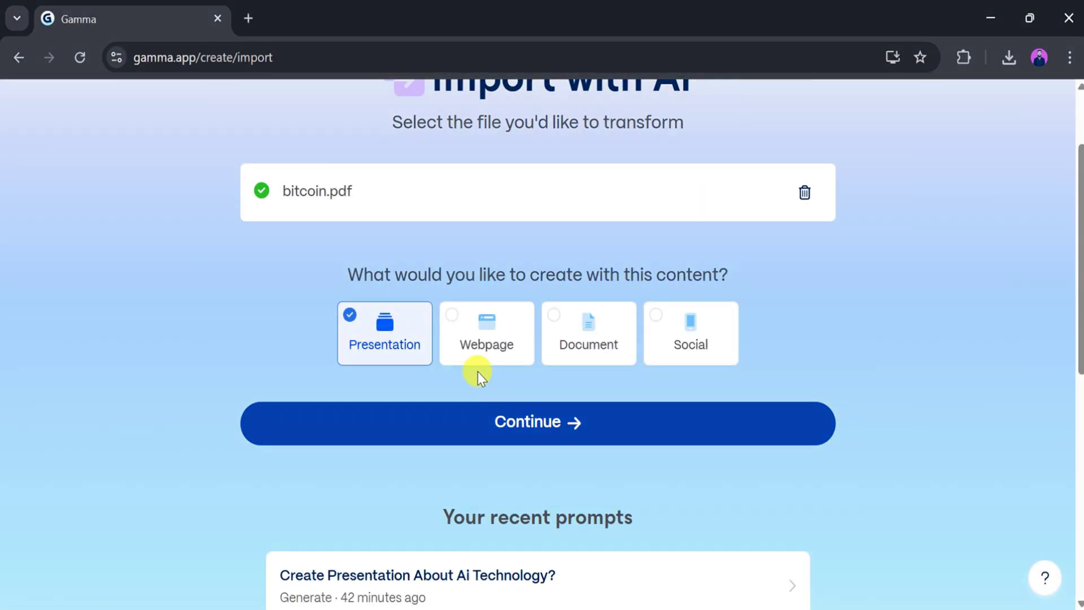
pyautogui.scroll(-1, 392, 237)
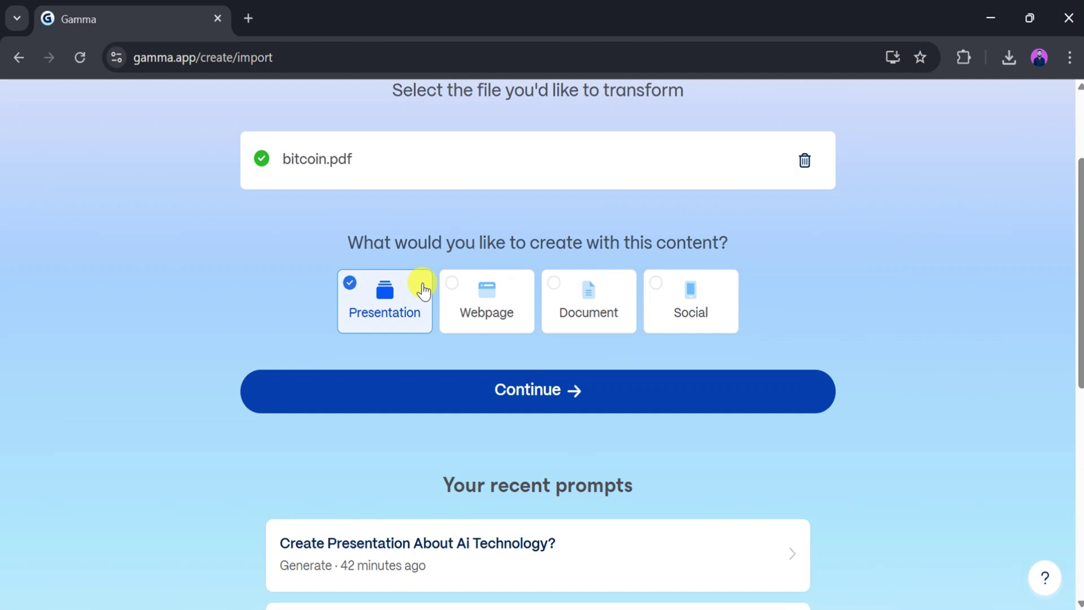
pyautogui.scroll(-4, 556, 387)
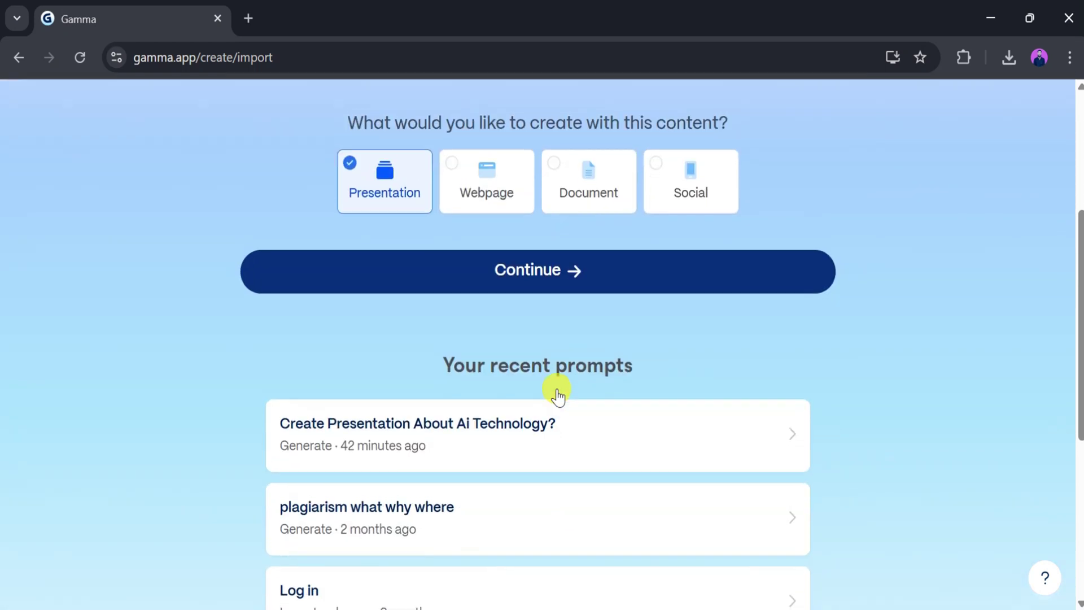
pyautogui.scroll(3, 557, 390)
pyautogui.click(529, 368)
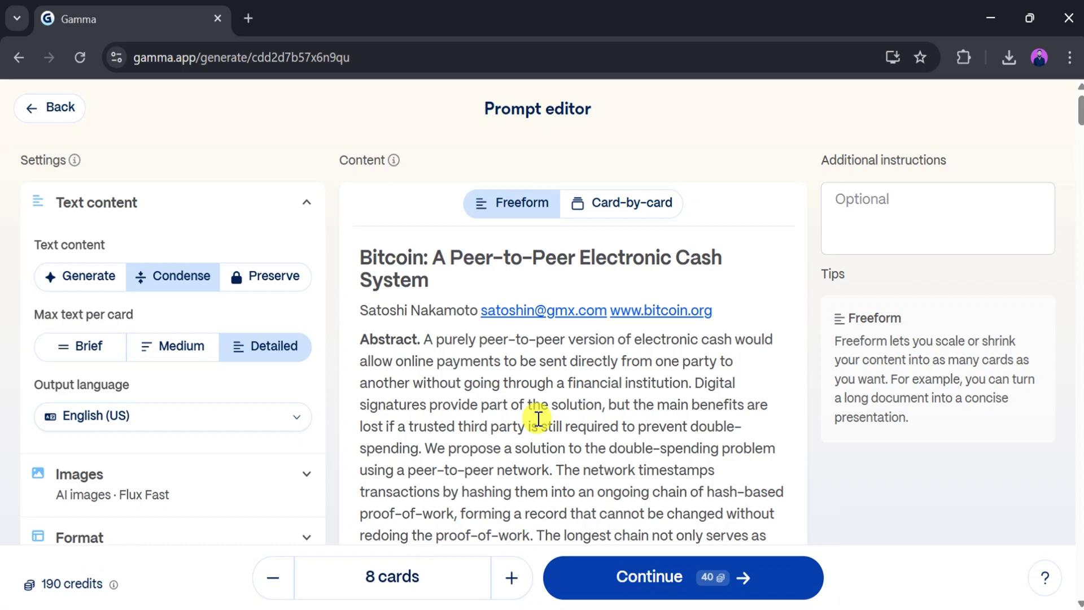
# Step: Keep English (US) as output language, continue to themes, and generate the Bitcoin deck
pyautogui.scroll(-5, 466, 361)
pyautogui.scroll(1, 466, 364)
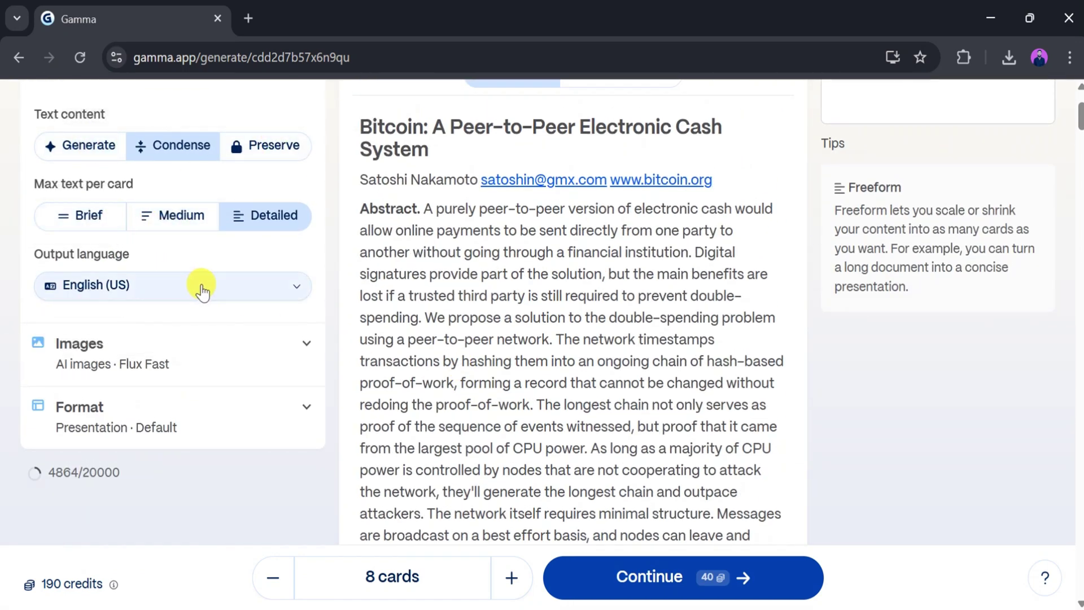
pyautogui.click(307, 285)
pyautogui.click(296, 479)
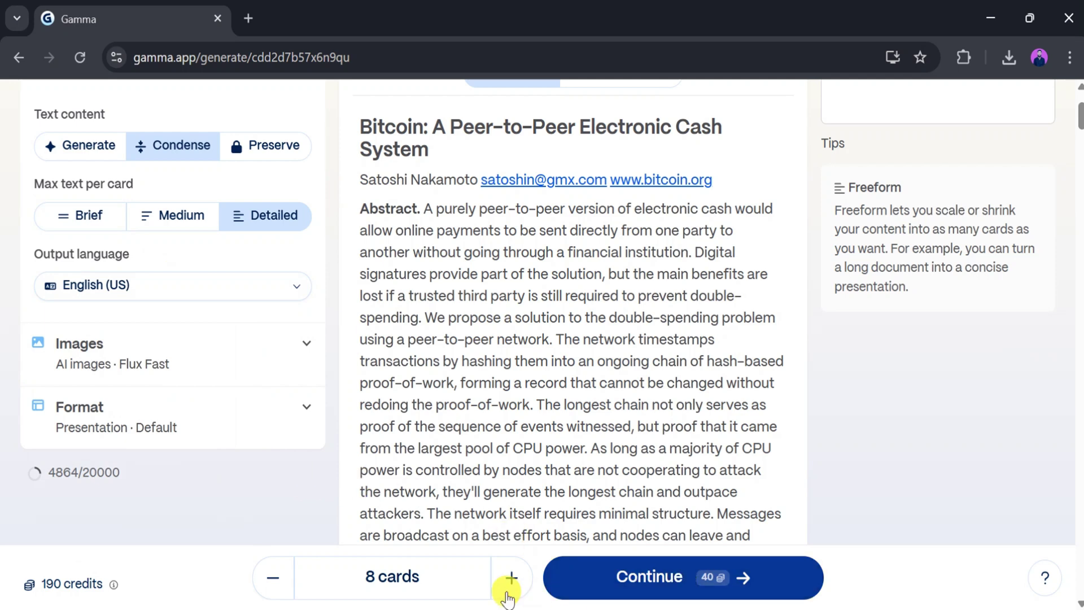
pyautogui.click(659, 590)
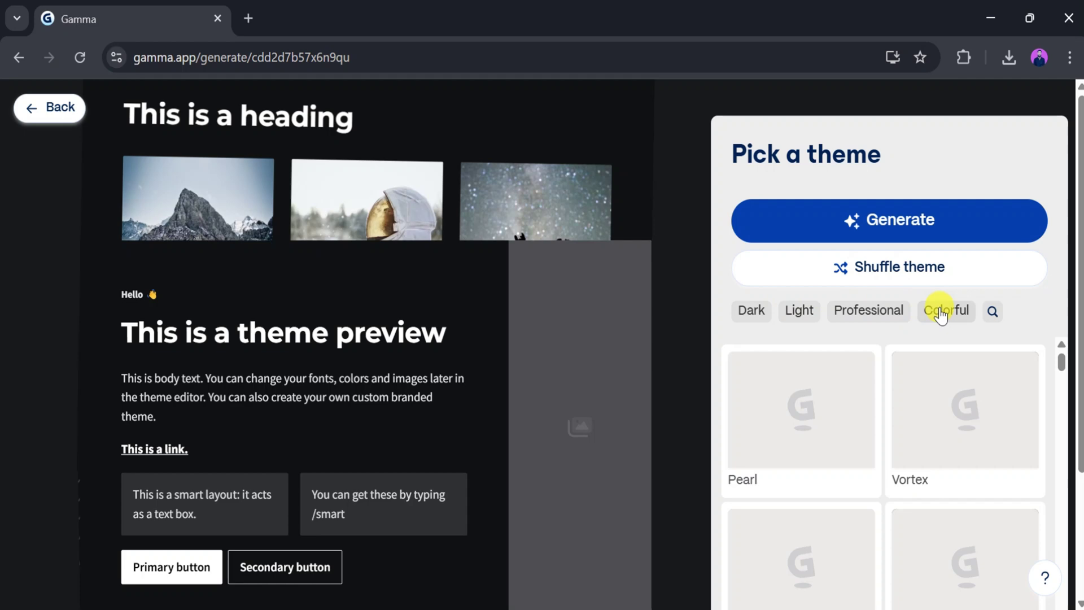
pyautogui.click(899, 220)
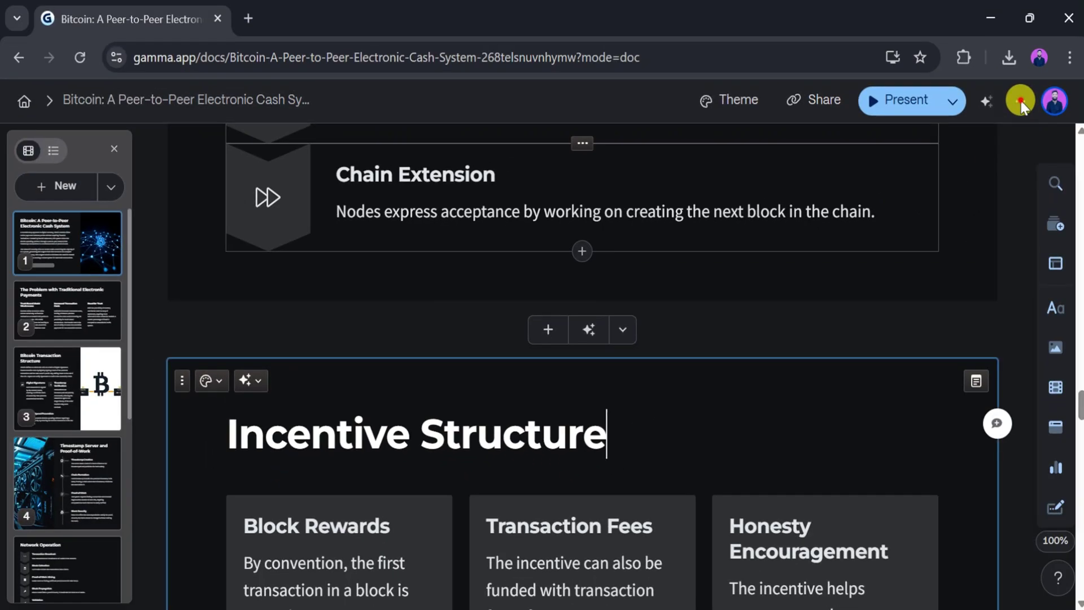
# Step: Export the Bitcoin deck from Gamma as a 2.2 MB .pptx and open it in PowerPoint
pyautogui.click(1020, 102)
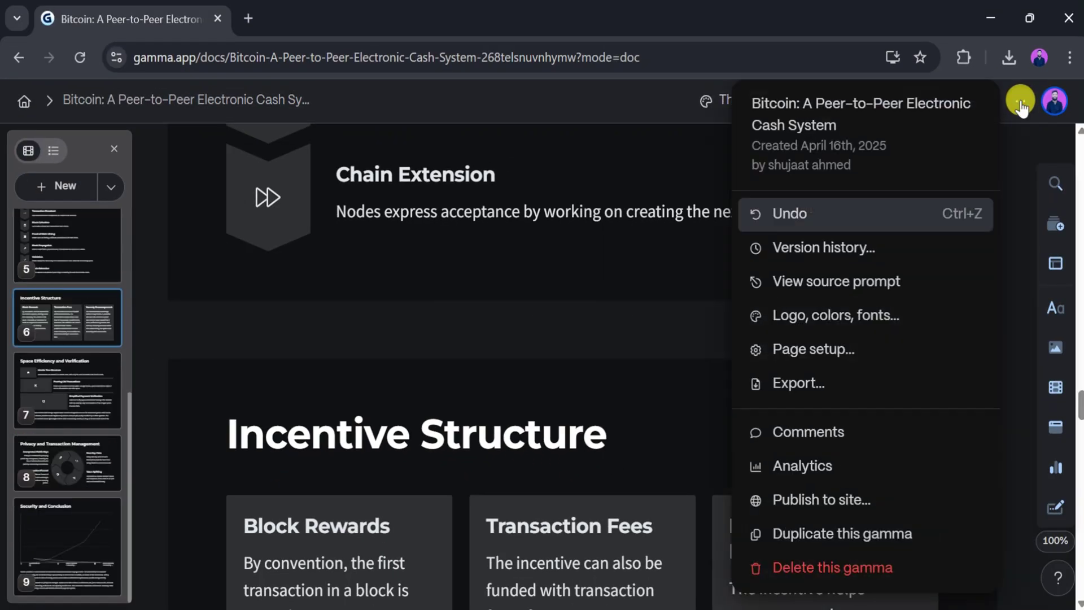
pyautogui.click(813, 386)
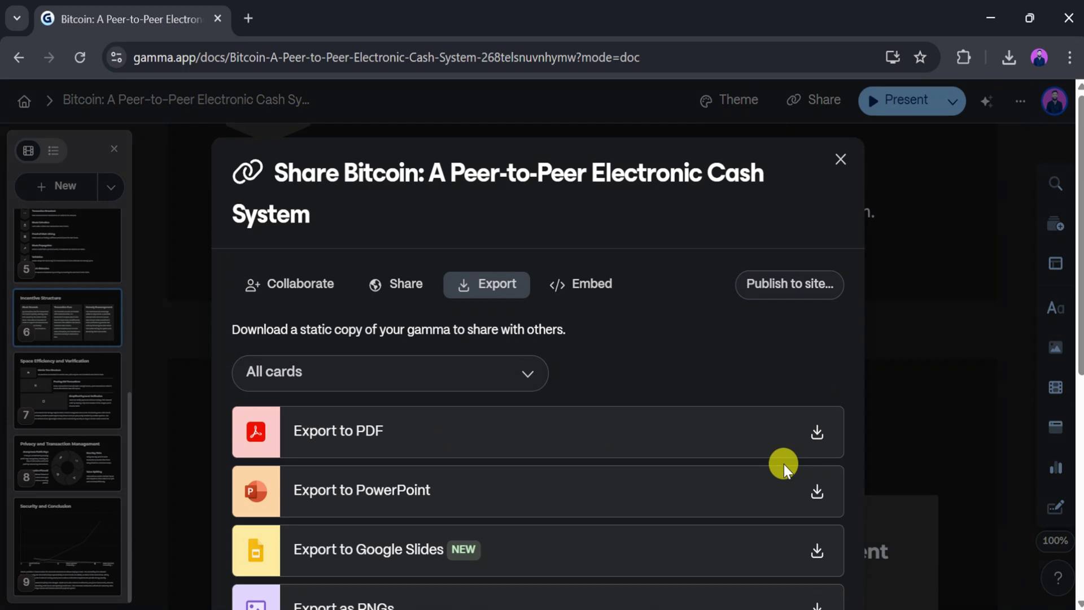
pyautogui.scroll(-3, 682, 463)
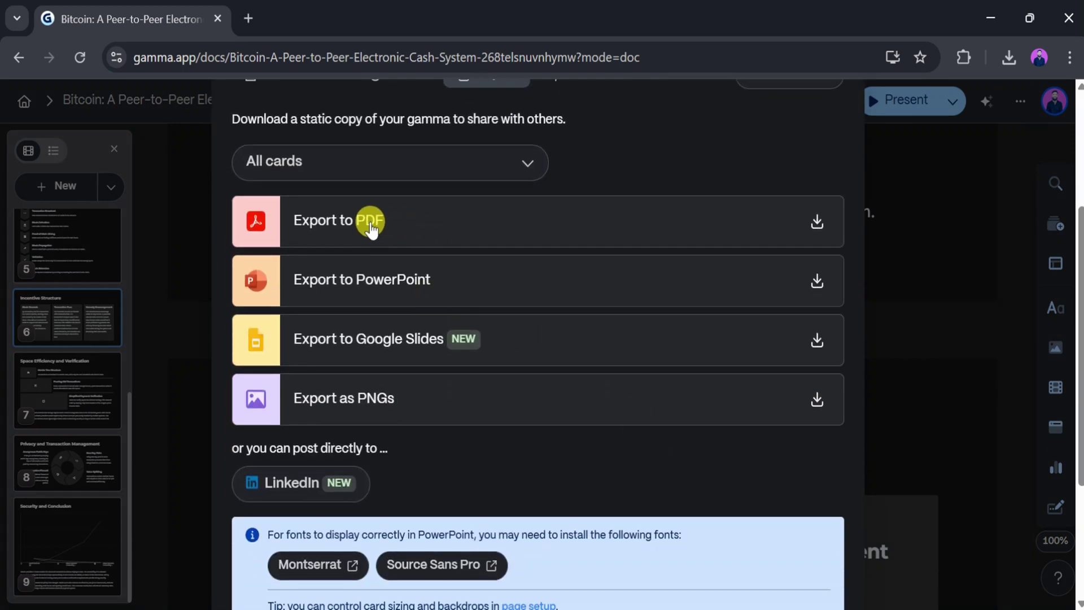
pyautogui.click(814, 284)
pyautogui.scroll(-3, 770, 362)
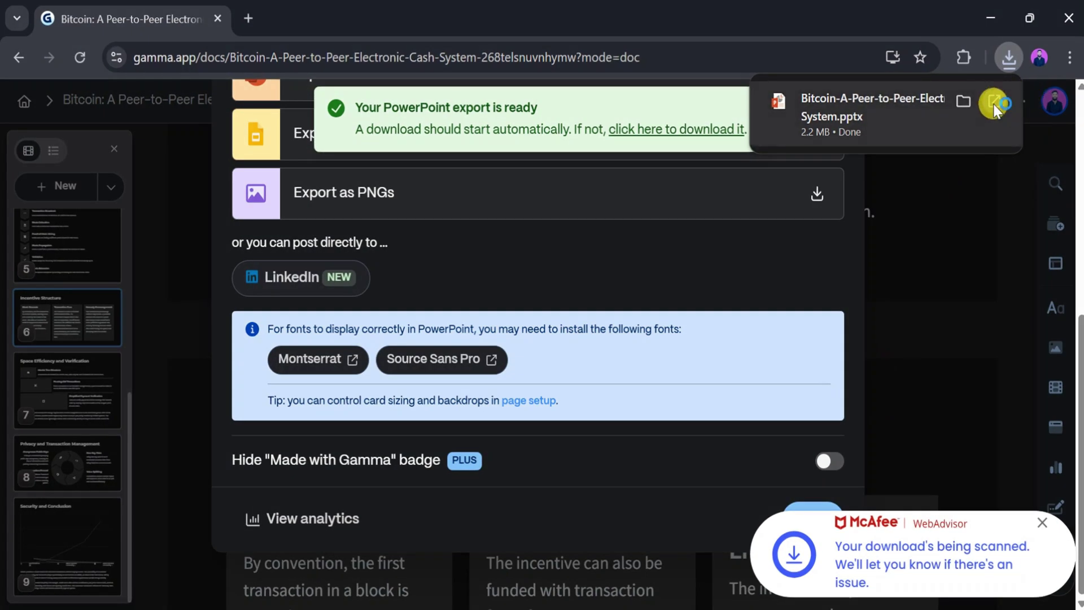
pyautogui.click(995, 107)
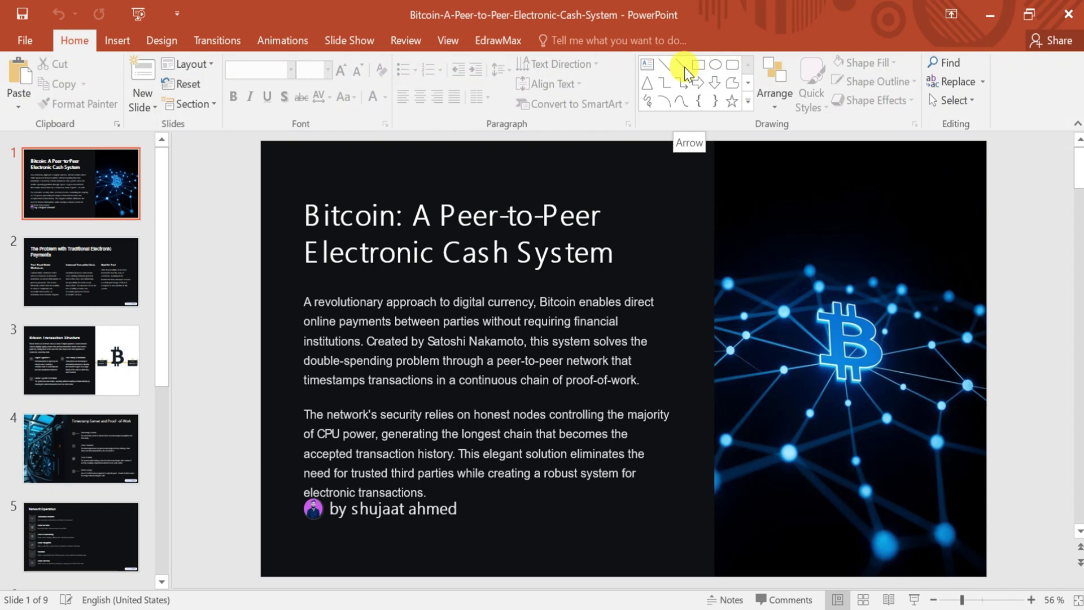
# Step: Advance through the PowerPoint deck to slide 3, 'Bitcoin Transaction Structure'
pyautogui.press('pagedown')
pyautogui.press('pagedown')
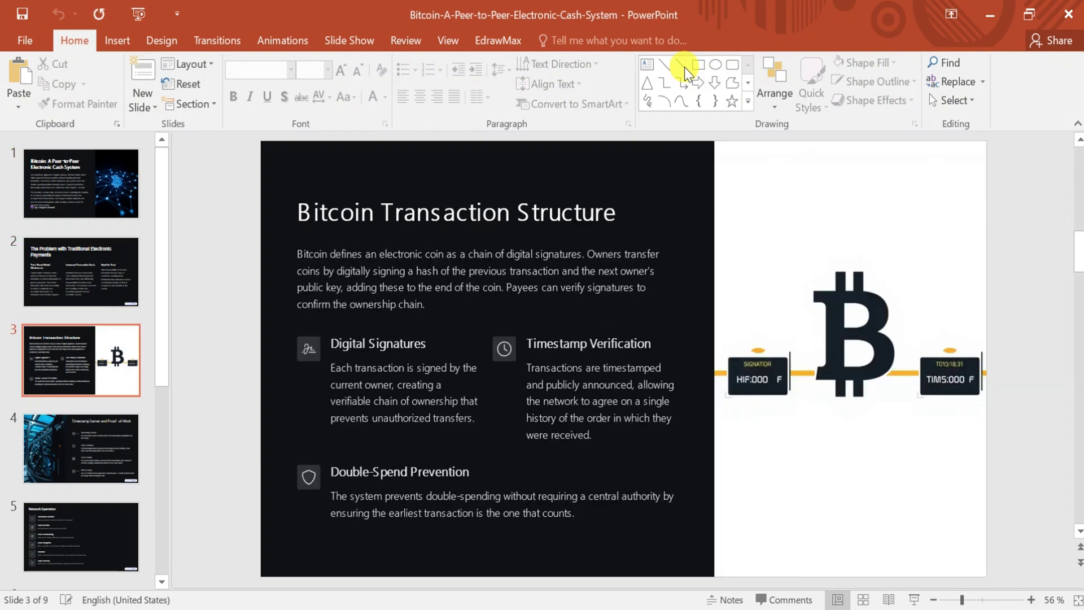